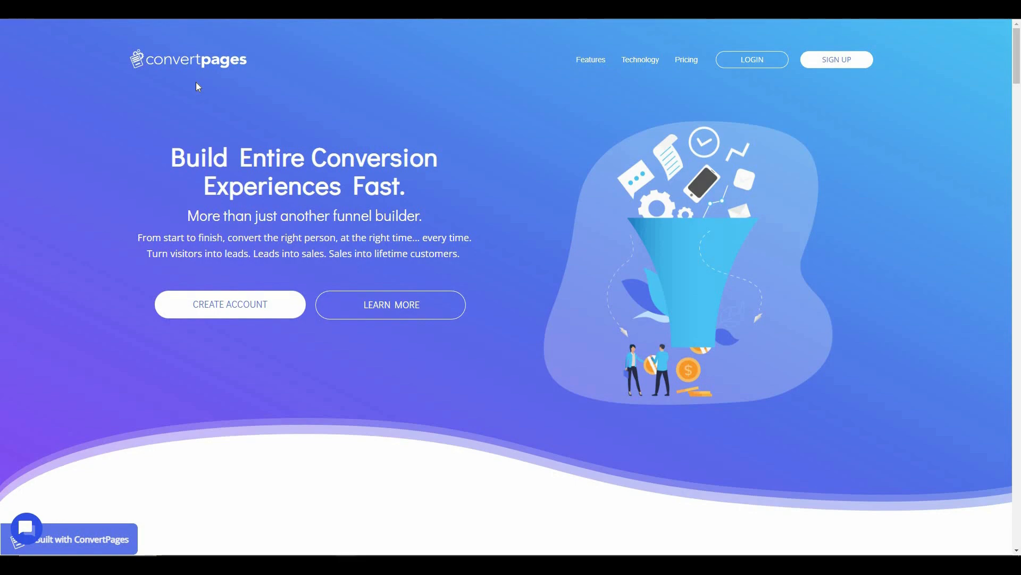
- Scroll down through the Features cards on the ConvertPages home page
{"action": "scroll", "coordinate": [503, 297], "scroll_direction": "down", "scroll_amount": 15}
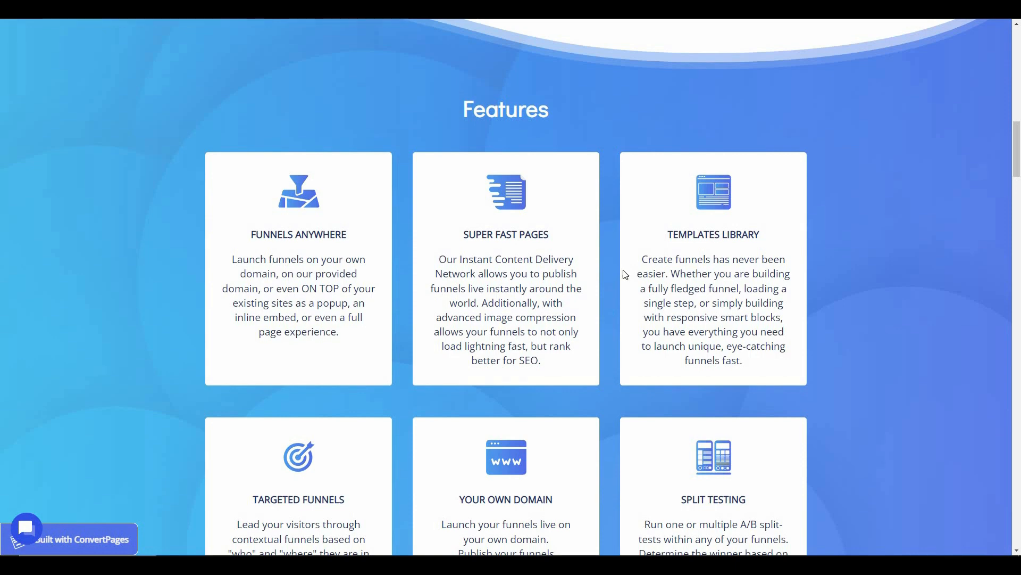
{"action": "scroll", "coordinate": [786, 192], "scroll_direction": "down", "scroll_amount": 1}
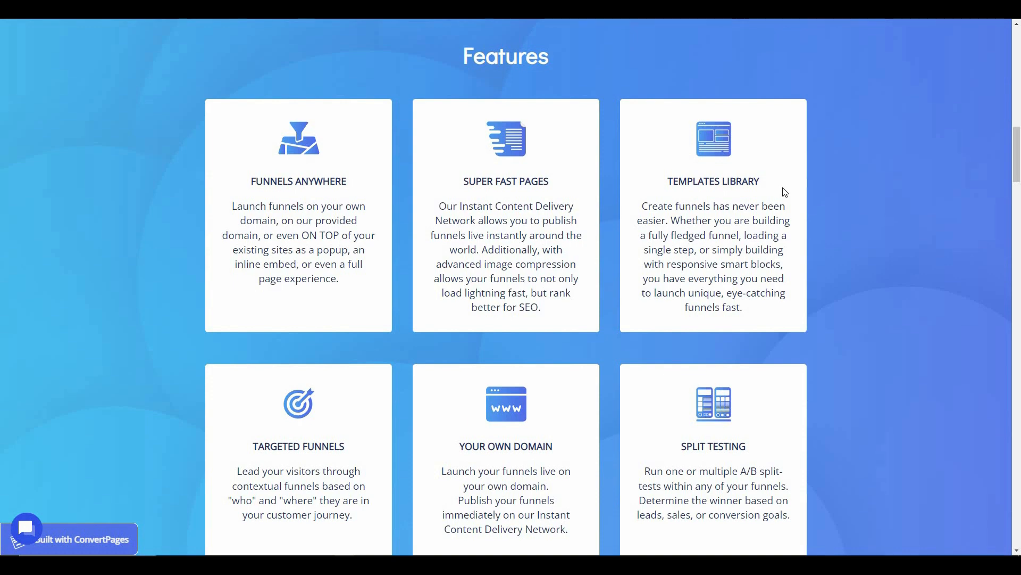
{"action": "scroll", "coordinate": [287, 304], "scroll_direction": "down", "scroll_amount": 3}
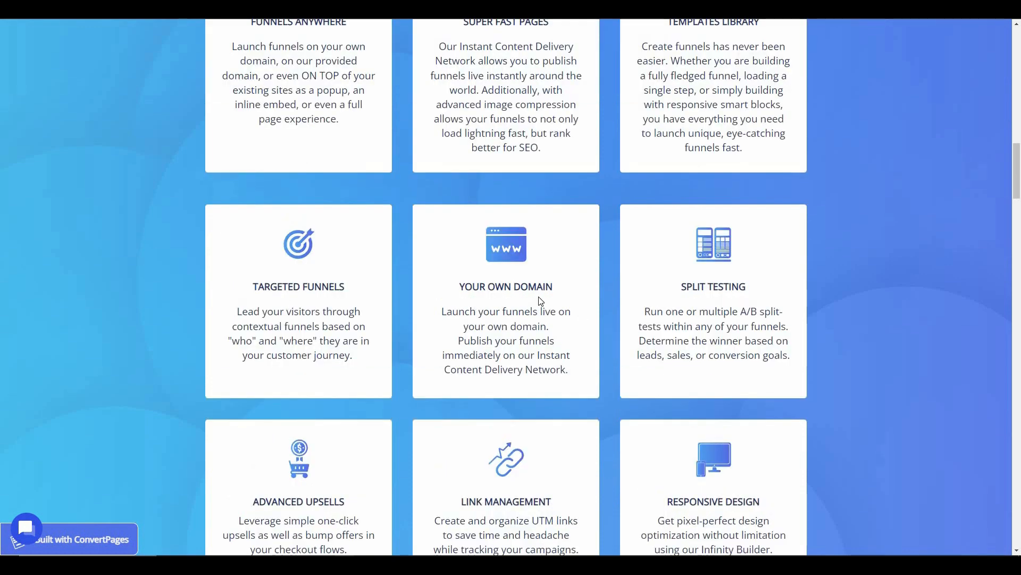
{"action": "scroll", "coordinate": [326, 420], "scroll_direction": "down", "scroll_amount": 2}
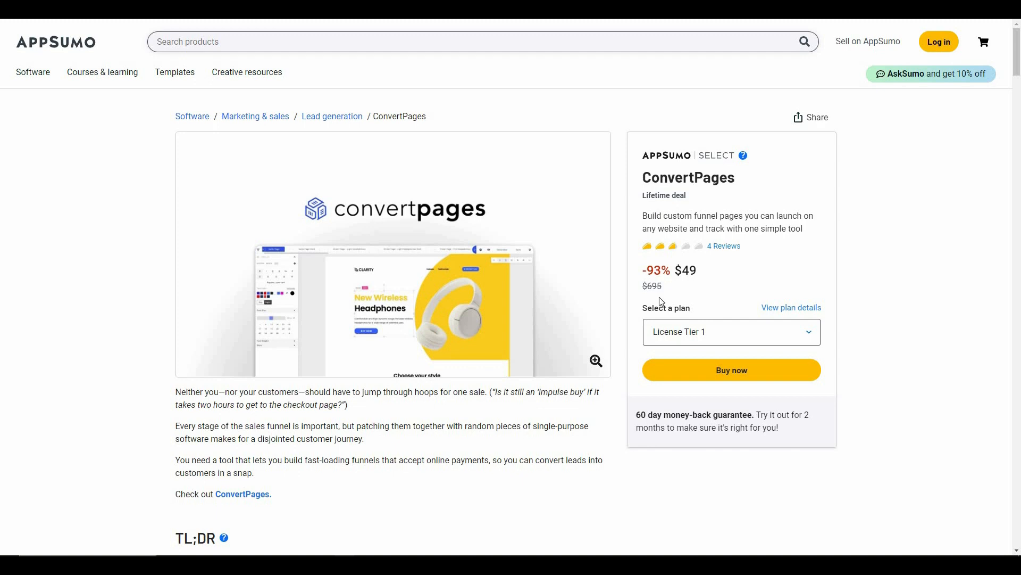
{"action": "double_click", "coordinate": [702, 281]}
{"action": "left_click", "coordinate": [704, 282]}
{"action": "scroll", "coordinate": [280, 410], "scroll_direction": "down", "scroll_amount": 7}
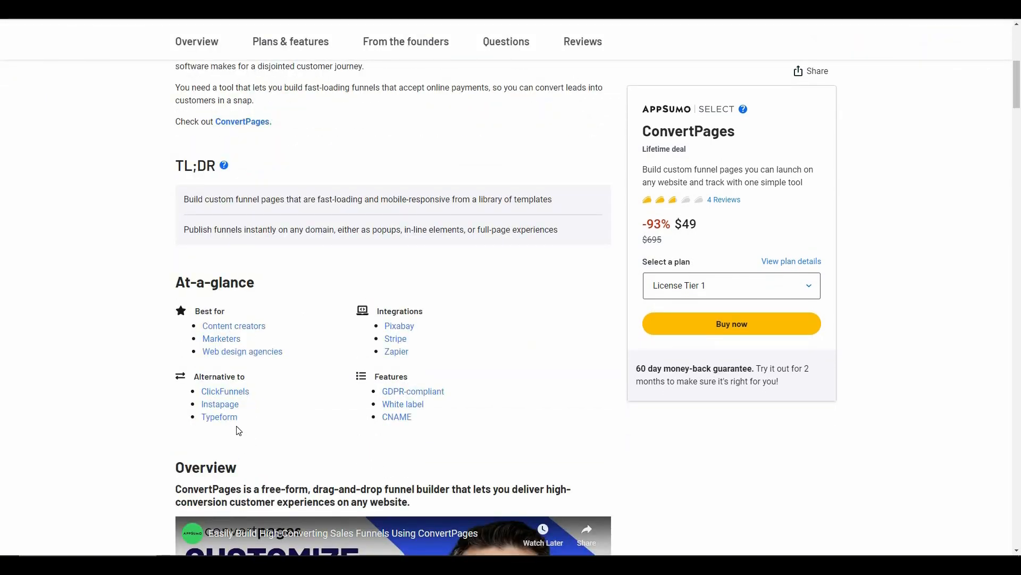
{"action": "scroll", "coordinate": [238, 430], "scroll_direction": "down", "scroll_amount": 20}
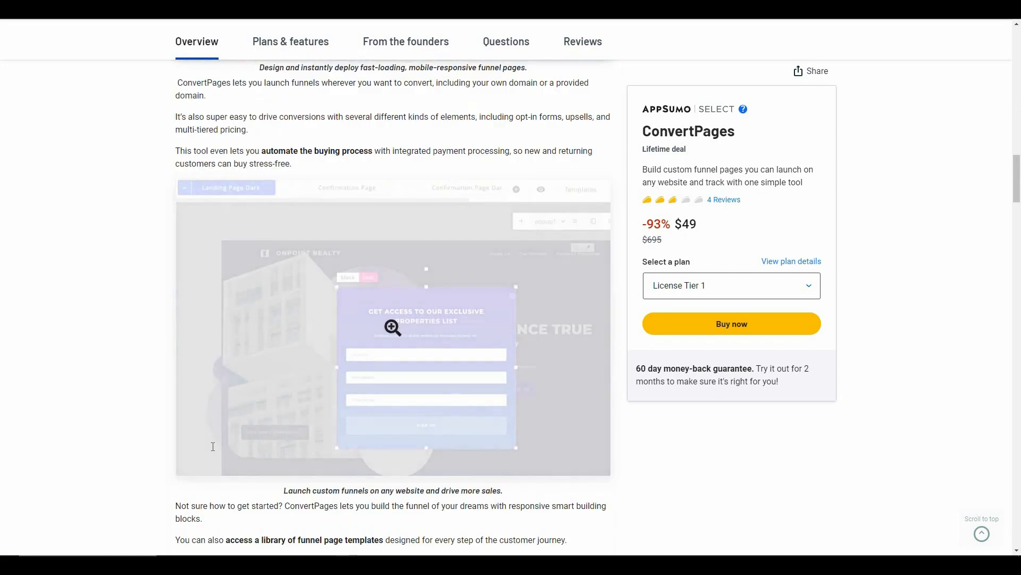
{"action": "scroll", "coordinate": [213, 446], "scroll_direction": "down", "scroll_amount": 20}
{"action": "scroll", "coordinate": [213, 451], "scroll_direction": "down", "scroll_amount": 9}
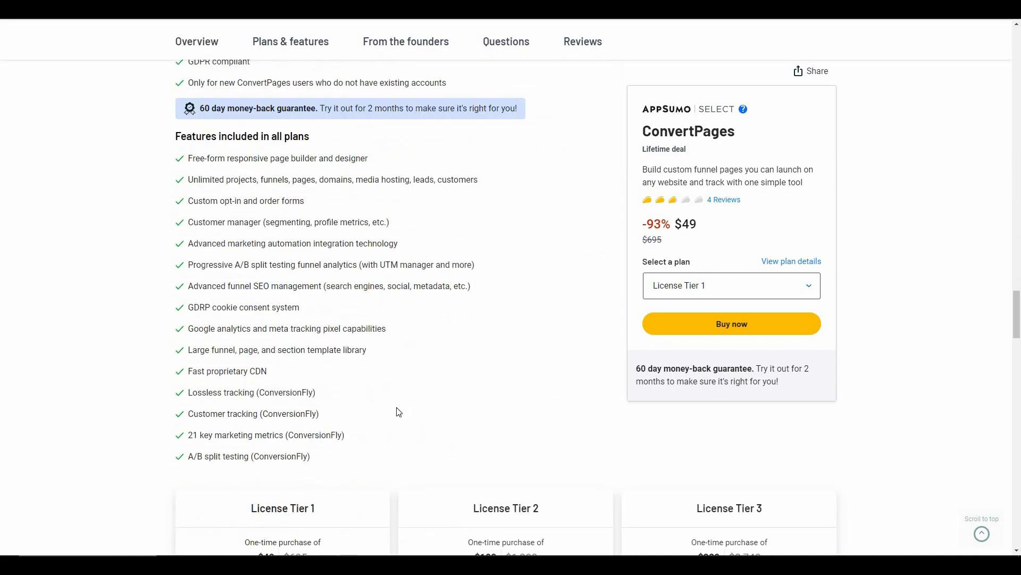
{"action": "scroll", "coordinate": [416, 377], "scroll_direction": "down", "scroll_amount": 5}
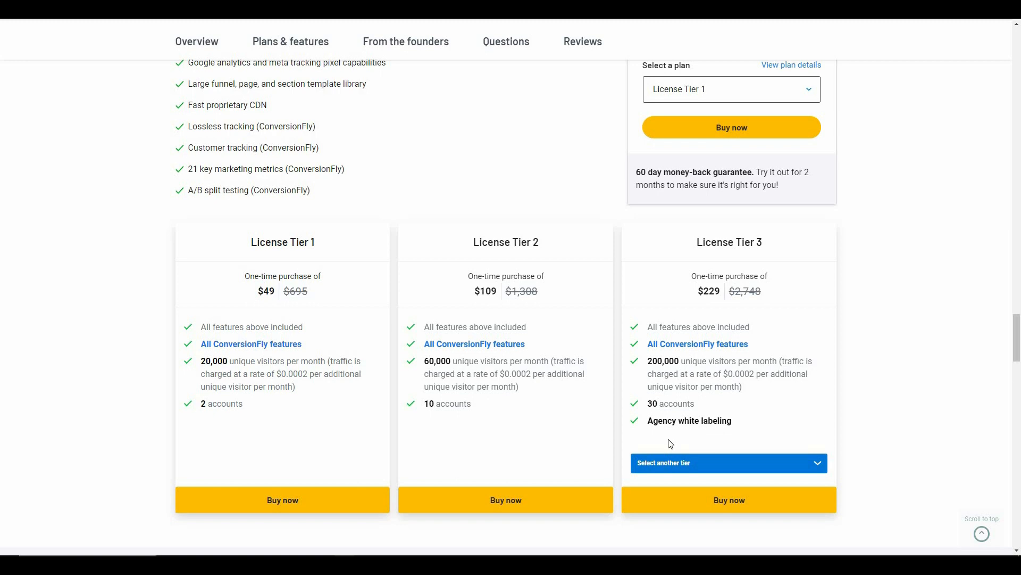
- Switch the third AppSumo pricing card to License Tier 5 at $499
{"action": "left_click", "coordinate": [668, 468]}
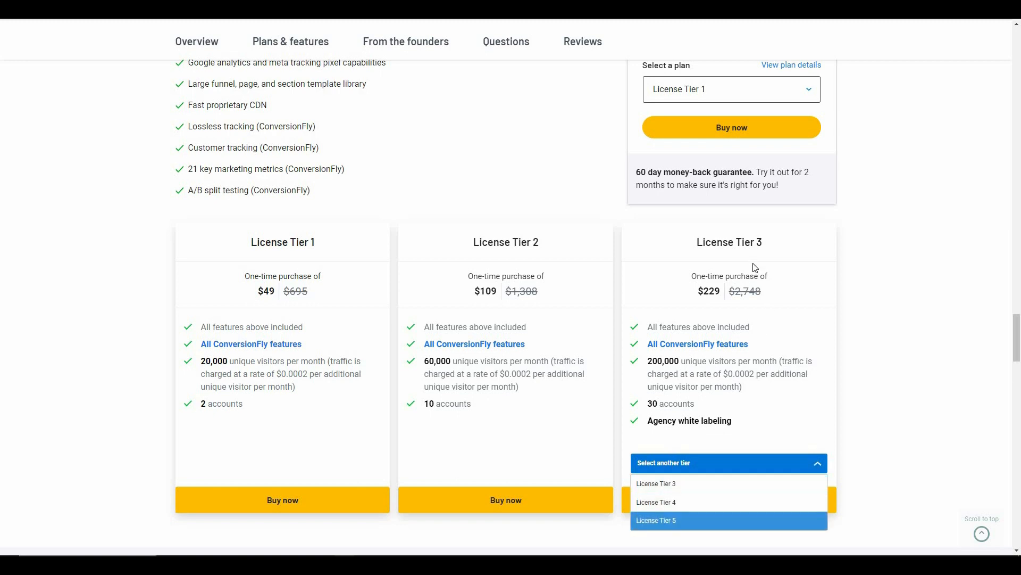
{"action": "key", "text": "Return"}
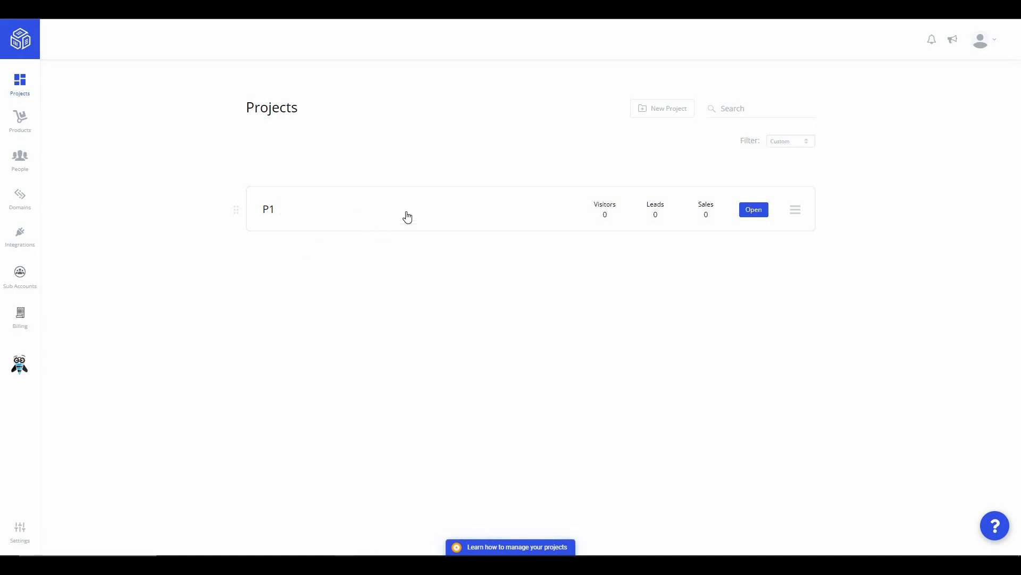
- Create a new project named 'Project 2' with USD as its currency
{"action": "left_click", "coordinate": [687, 115]}
{"action": "left_click", "coordinate": [492, 264]}
{"action": "type", "text": "Project 2"}
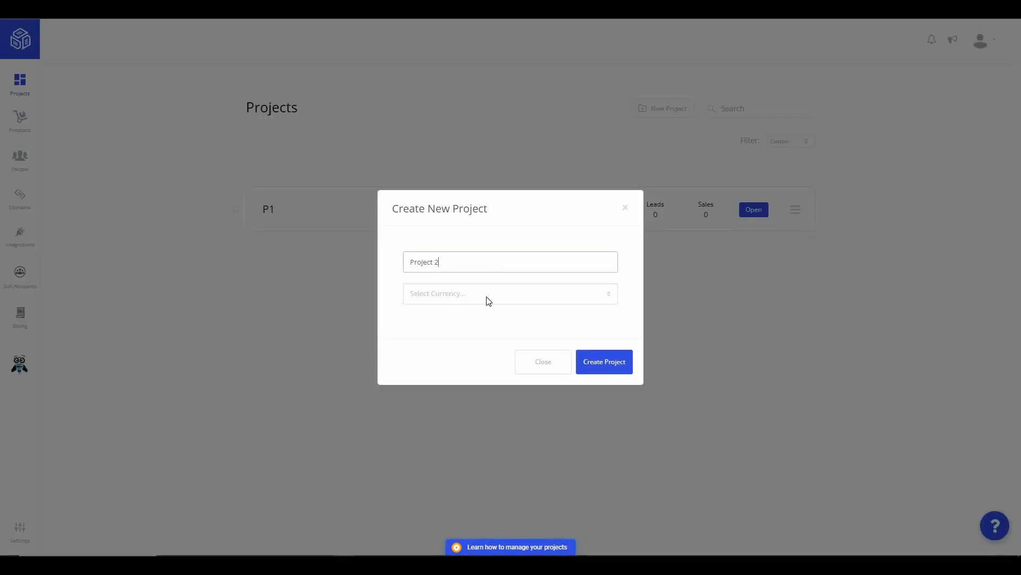
{"action": "left_click", "coordinate": [487, 298]}
{"action": "left_click", "coordinate": [431, 321]}
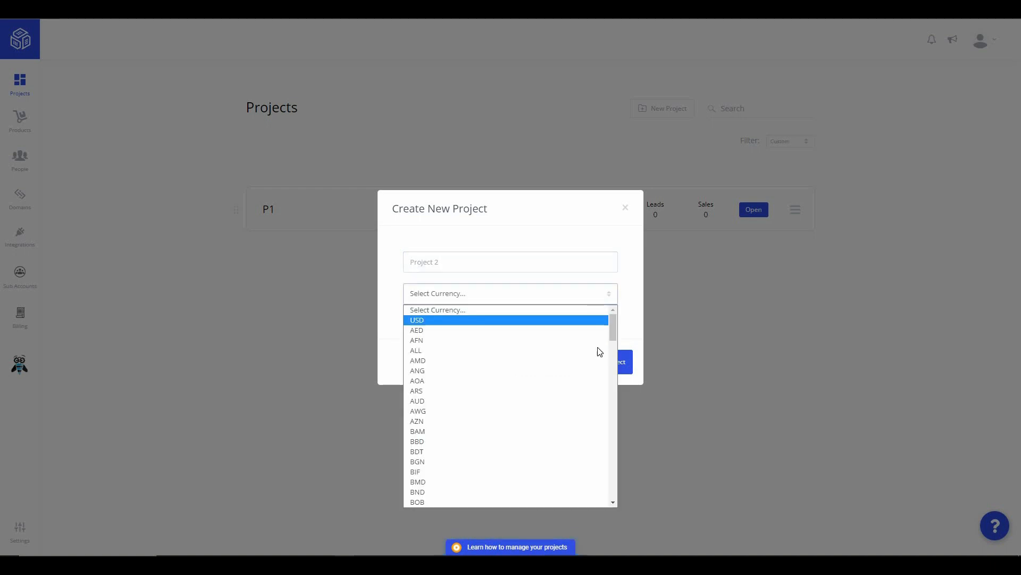
{"action": "left_click", "coordinate": [623, 368]}
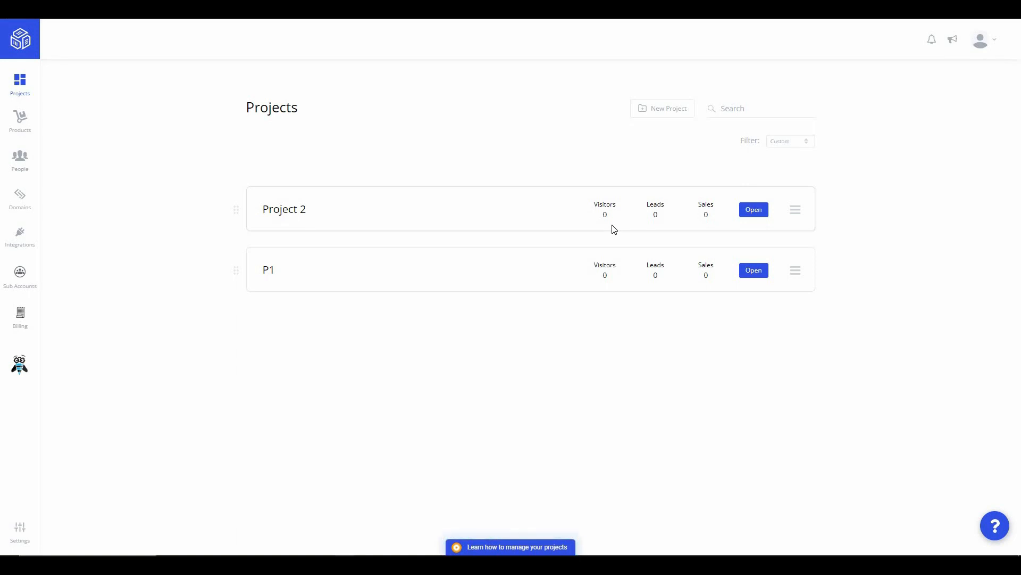
- Create a funnel 'Funnel2' inside Project 2 and open it in the funnel editor
{"action": "left_click", "coordinate": [762, 213]}
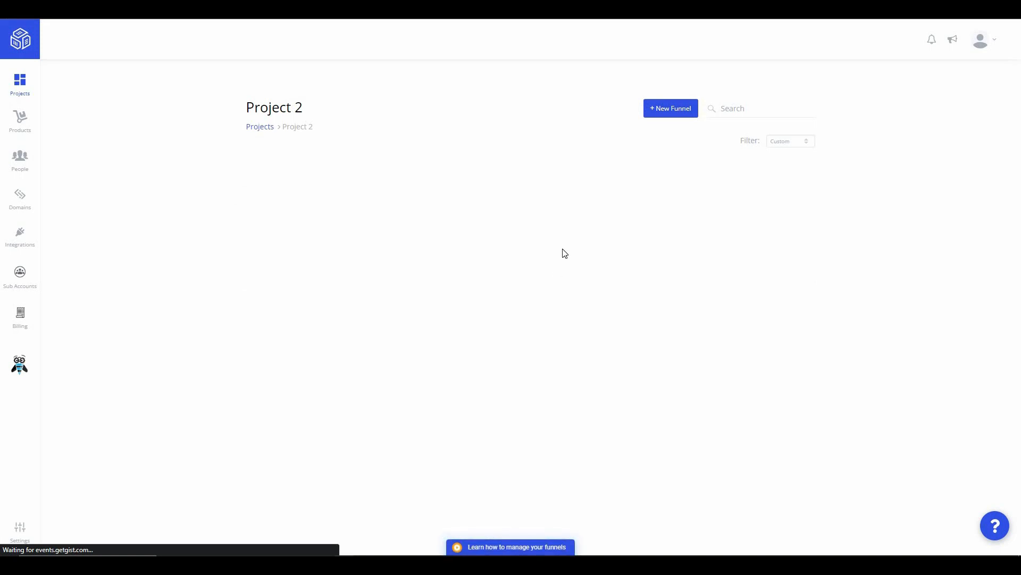
{"action": "left_click", "coordinate": [691, 113]}
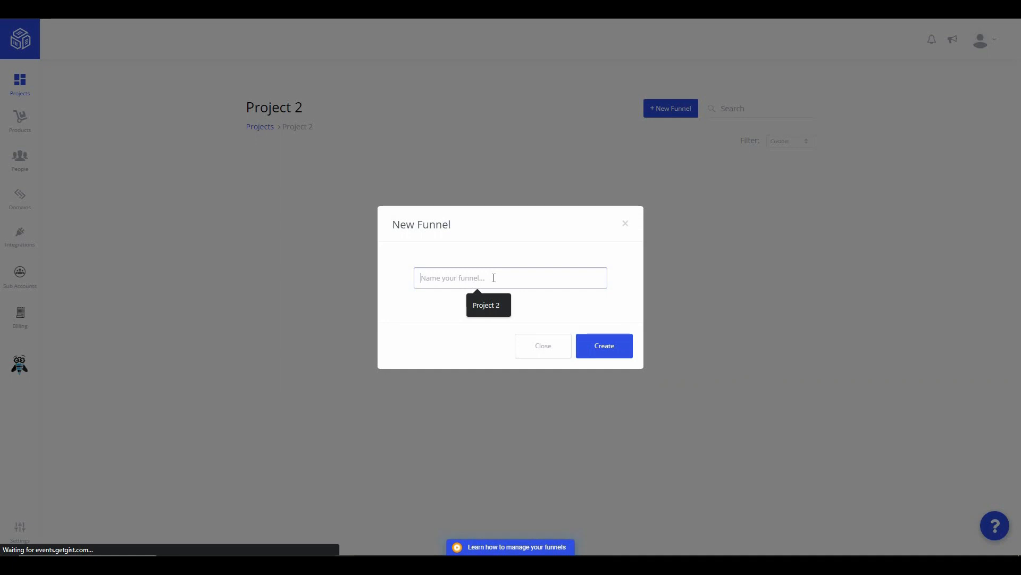
{"action": "type", "text": "Funnel2"}
{"action": "key", "text": "Return"}
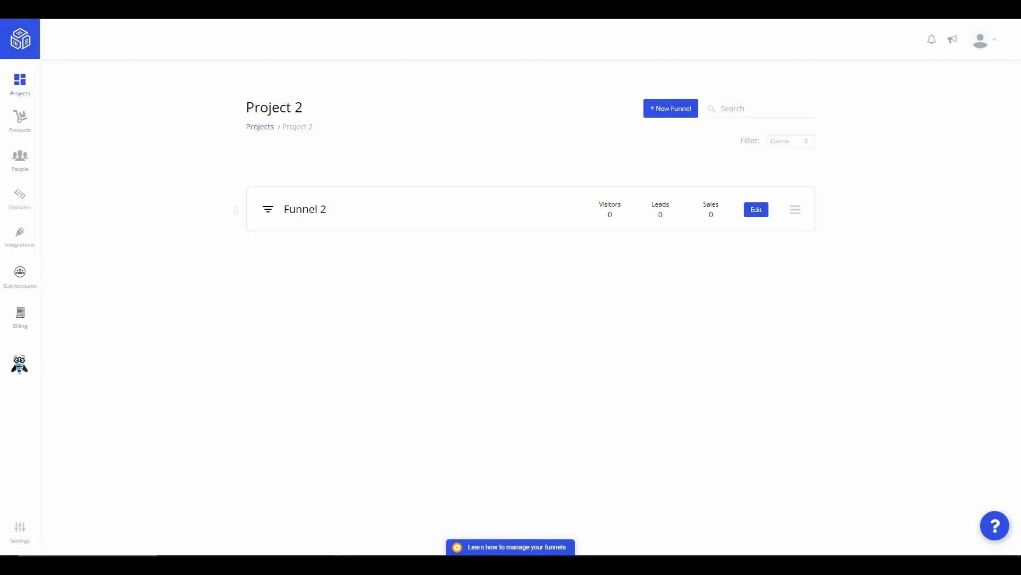
{"action": "left_click", "coordinate": [756, 211]}
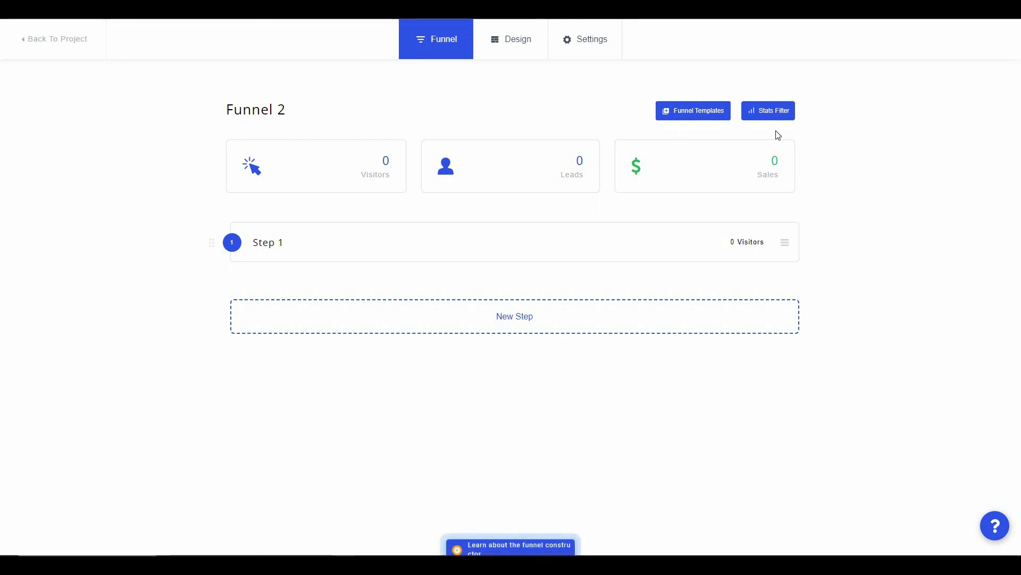
- Add a step named 'STEP 2' after Step 1, test-dragging its row and back
{"action": "left_click", "coordinate": [768, 110]}
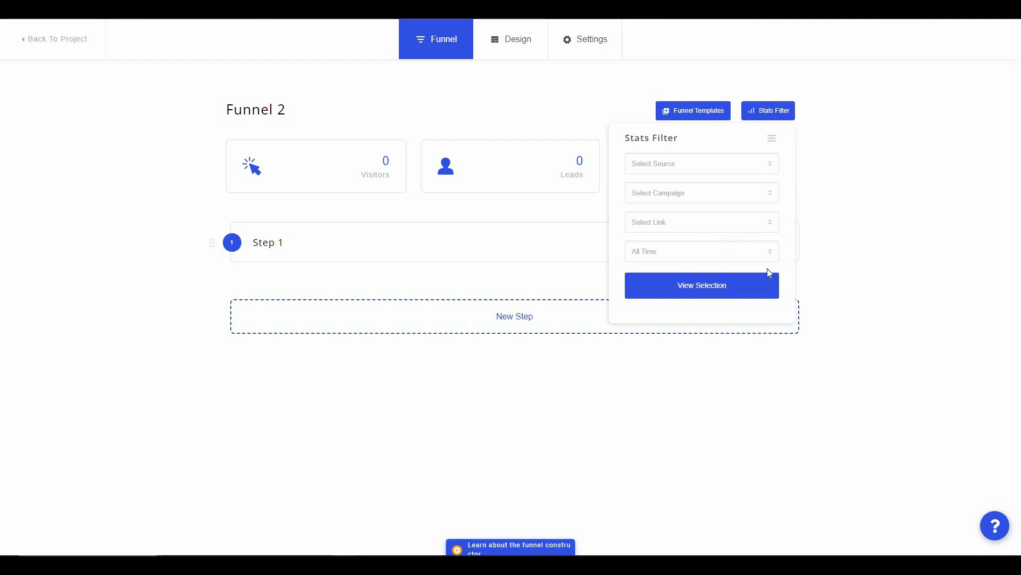
{"action": "left_click", "coordinate": [870, 201]}
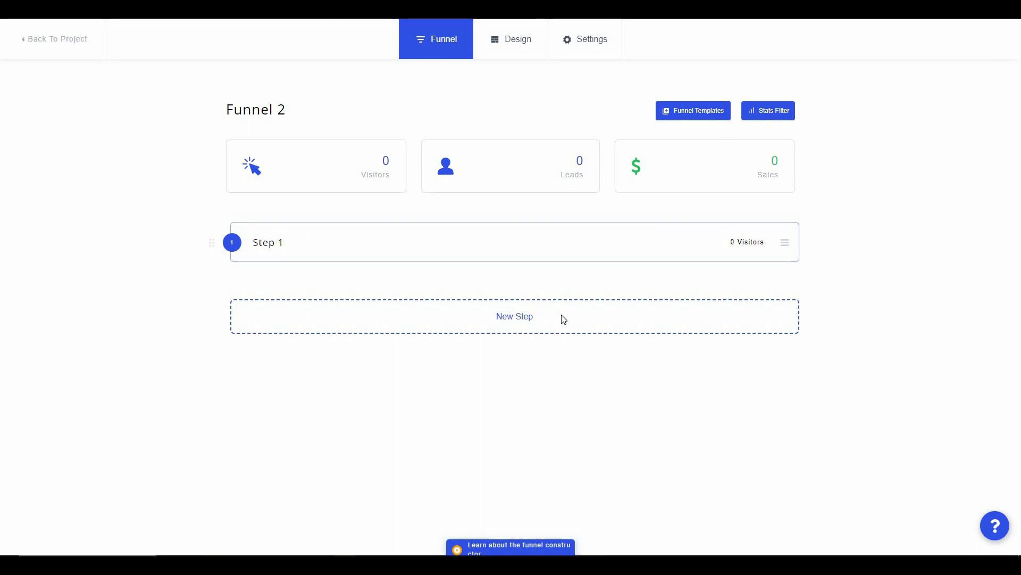
{"action": "left_click", "coordinate": [531, 304]}
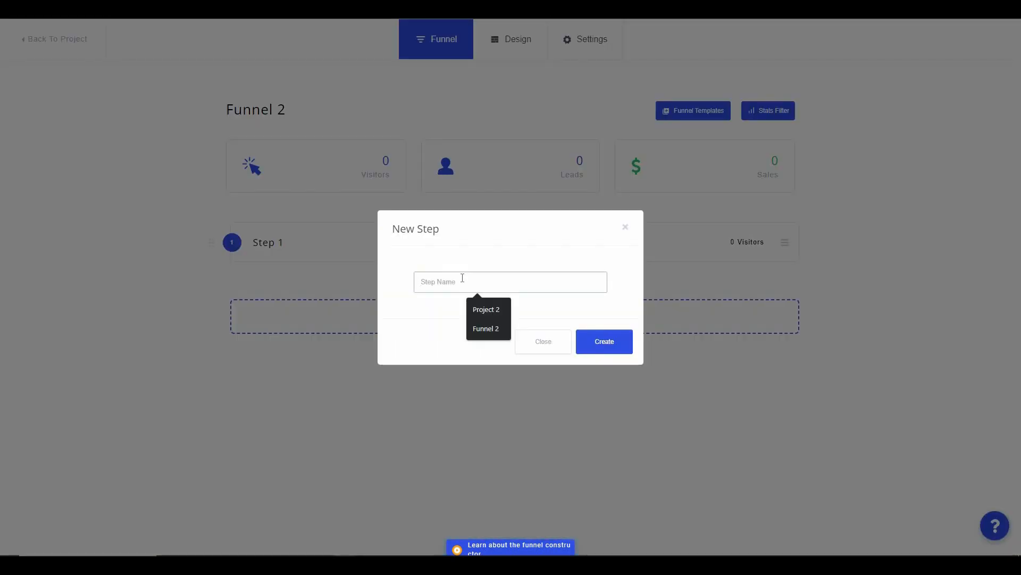
{"action": "type", "text": "STEP"}
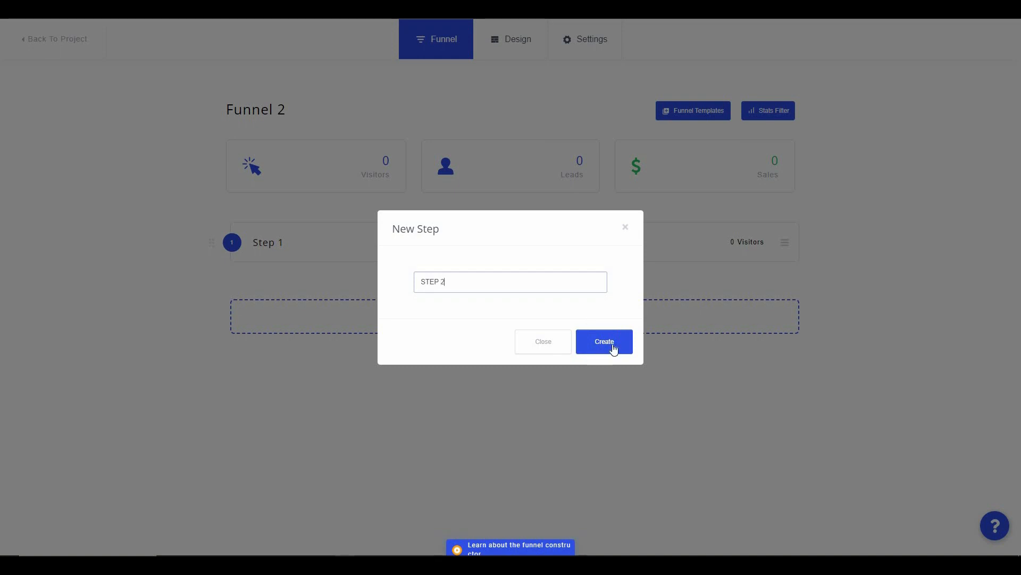
{"action": "type", "text": " 2"}
{"action": "left_click", "coordinate": [612, 344]}
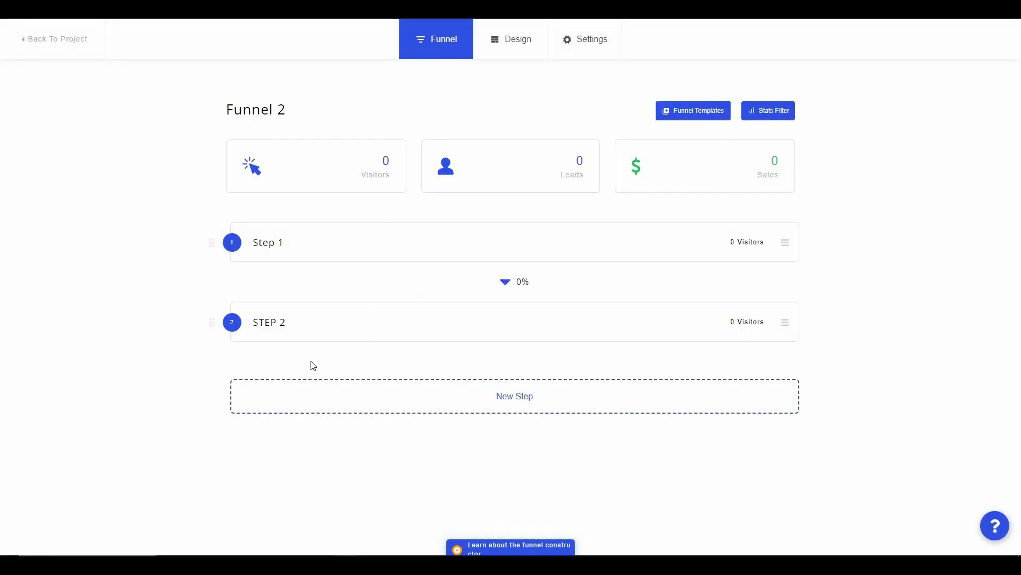
{"action": "left_click_drag", "start_coordinate": [206, 324], "coordinate": [454, 346]}
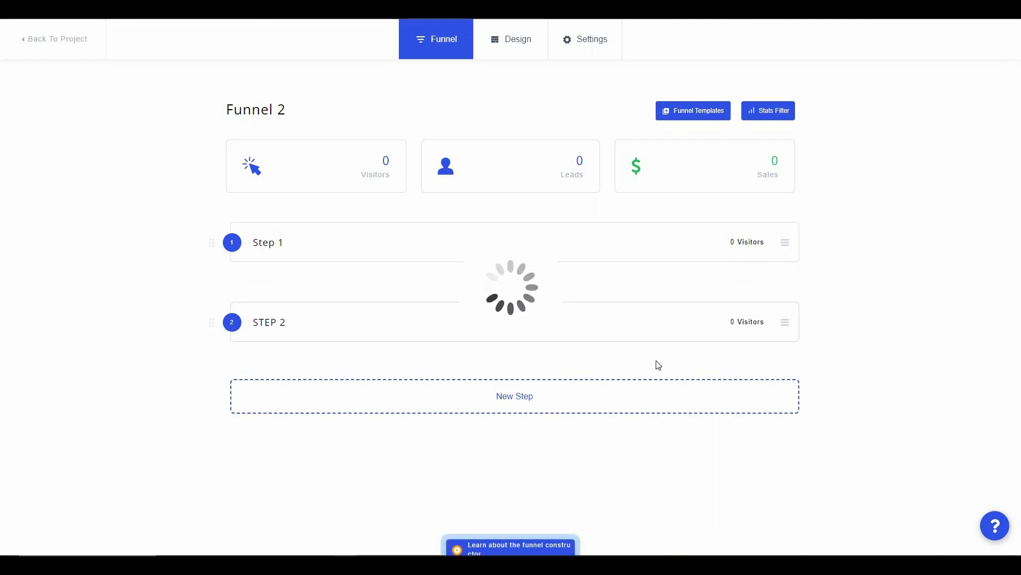
{"action": "left_click", "coordinate": [506, 52]}
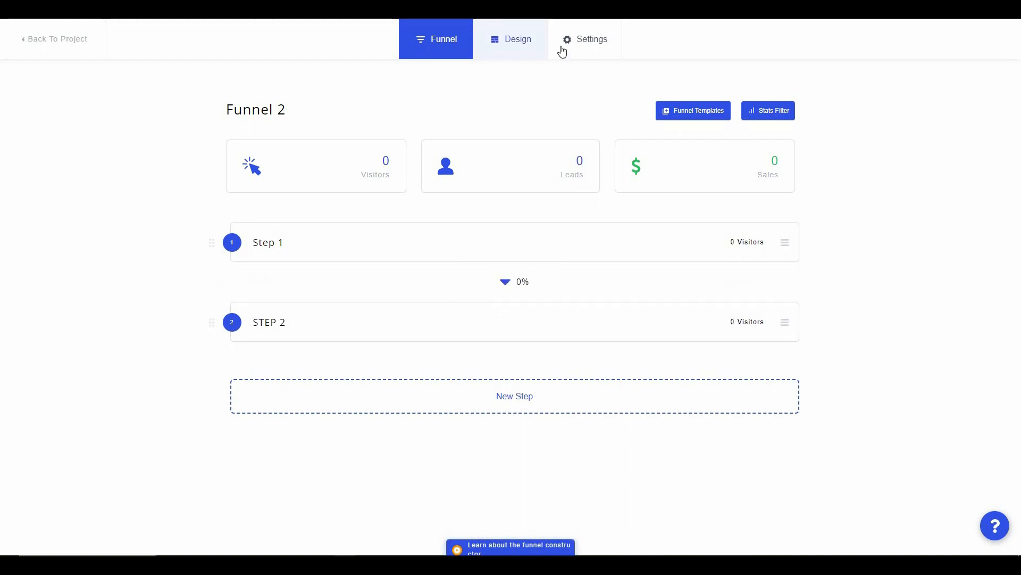
- Open the funnel settings to check Step 1's domain choices and the SEO settings
{"action": "left_click", "coordinate": [590, 47]}
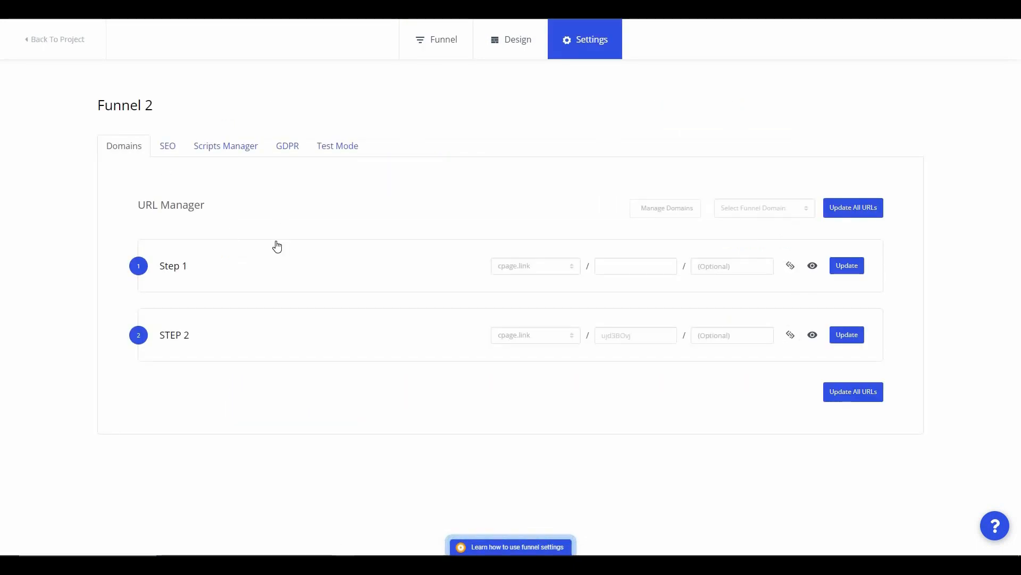
{"action": "left_click", "coordinate": [547, 272]}
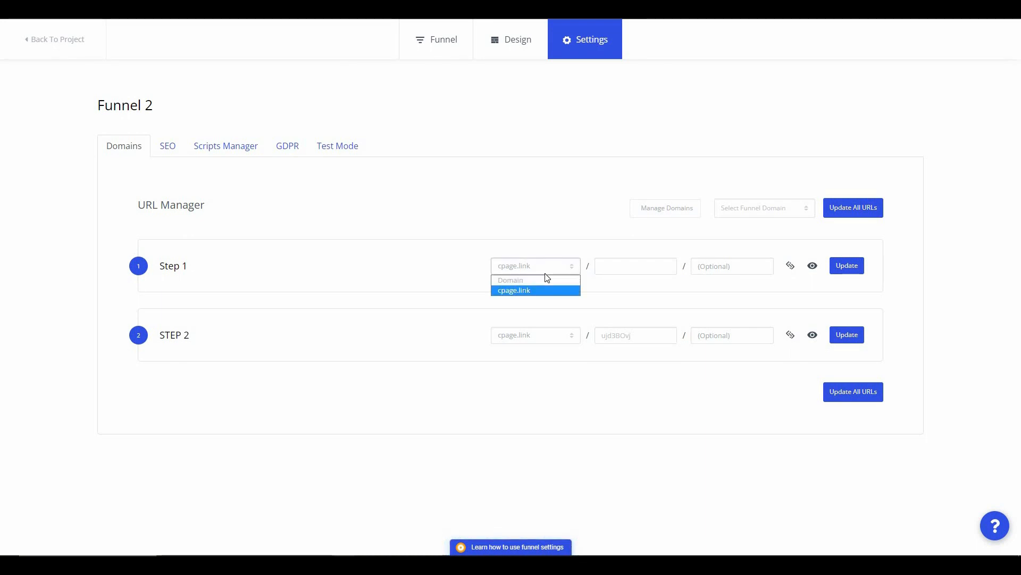
{"action": "left_click", "coordinate": [168, 147]}
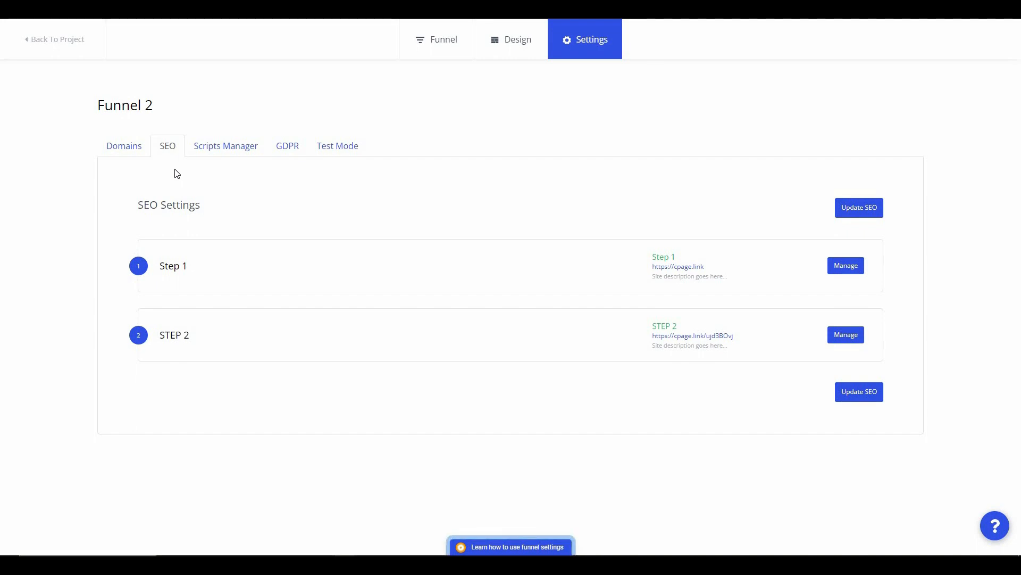
- Review the funnel's header/body/footer scripts, GDPR cookie consent, and test mode options
{"action": "left_click", "coordinate": [218, 149]}
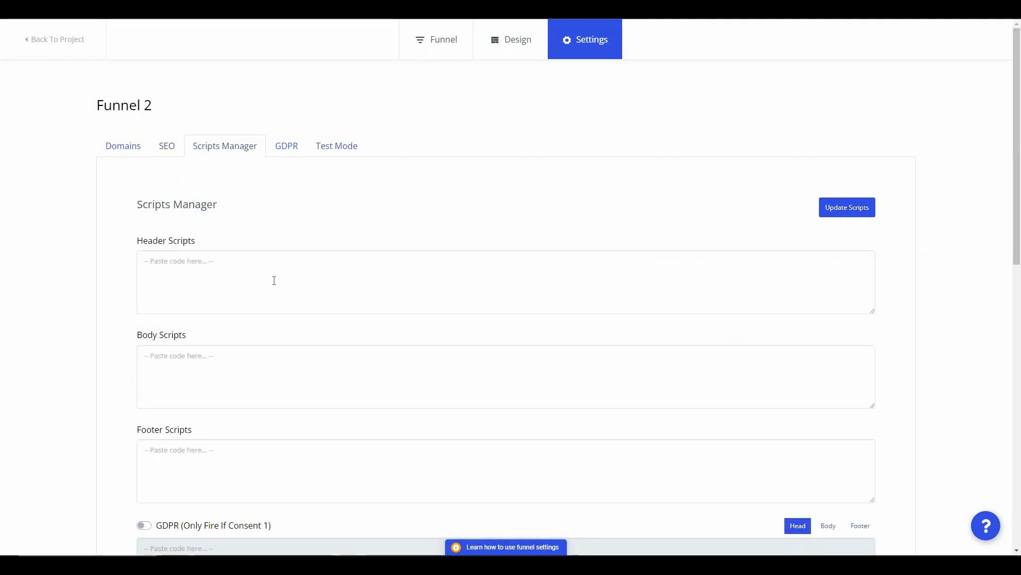
{"action": "scroll", "coordinate": [274, 279], "scroll_direction": "down", "scroll_amount": 2}
{"action": "scroll", "coordinate": [274, 280], "scroll_direction": "down", "scroll_amount": 2}
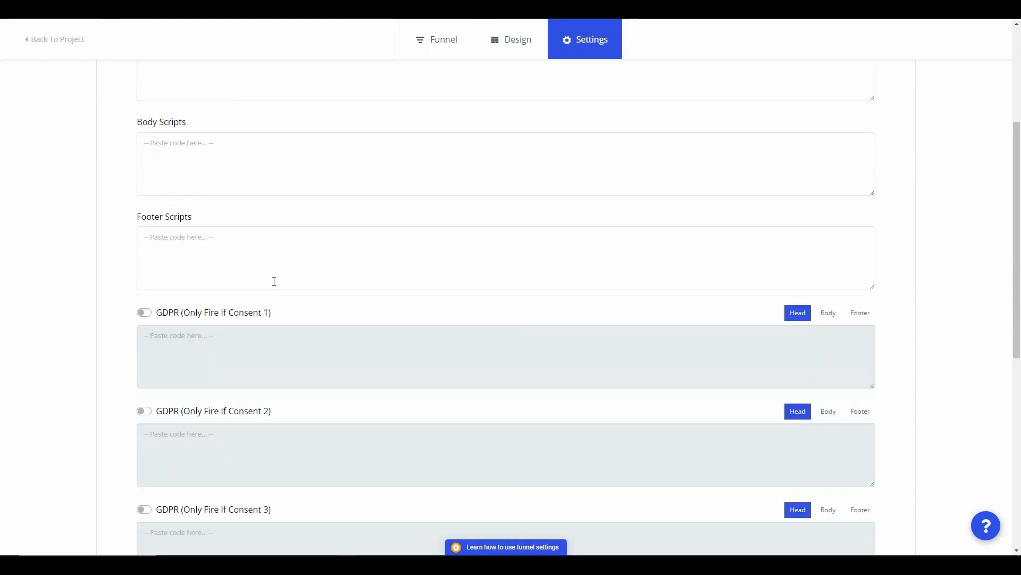
{"action": "scroll", "coordinate": [273, 281], "scroll_direction": "down", "scroll_amount": 8}
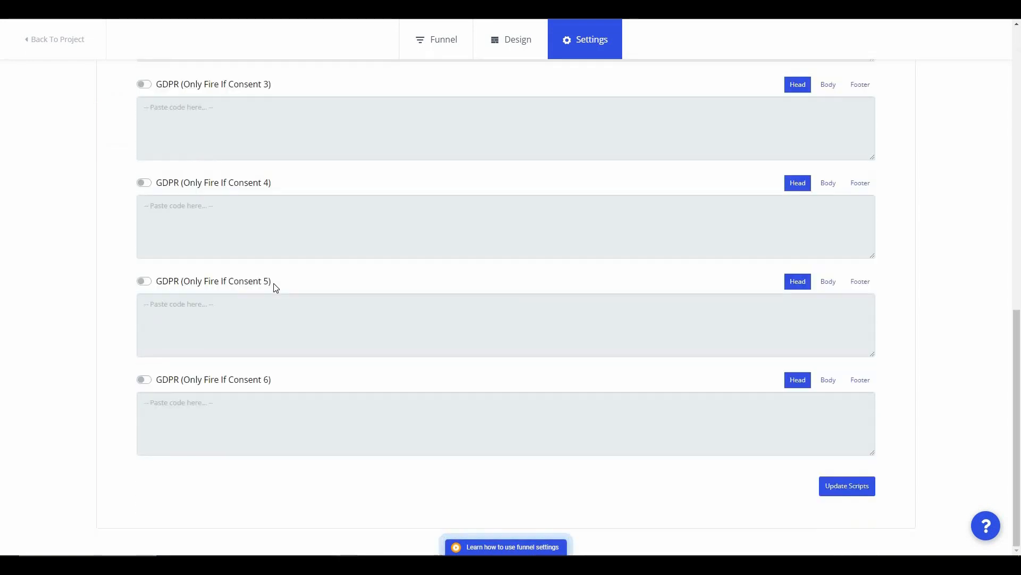
{"action": "scroll", "coordinate": [274, 284], "scroll_direction": "up", "scroll_amount": 12}
{"action": "left_click", "coordinate": [286, 146]}
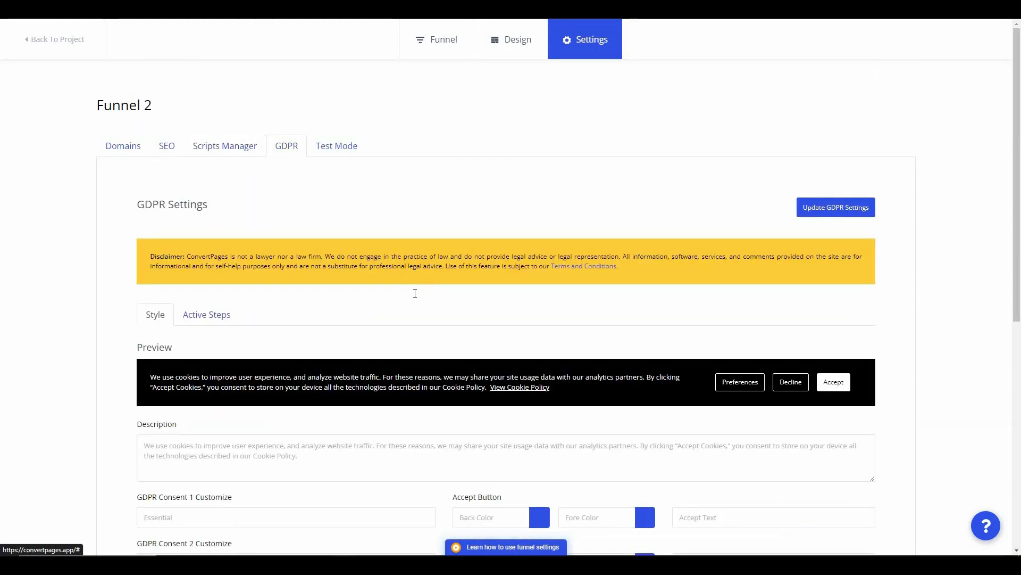
{"action": "scroll", "coordinate": [415, 293], "scroll_direction": "down", "scroll_amount": 8}
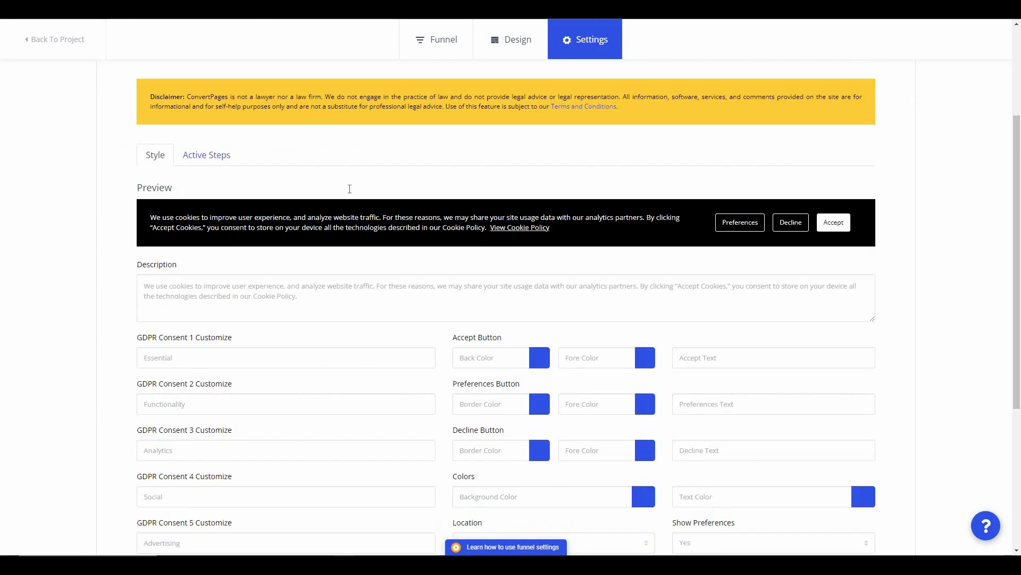
{"action": "scroll", "coordinate": [411, 382], "scroll_direction": "up", "scroll_amount": 8}
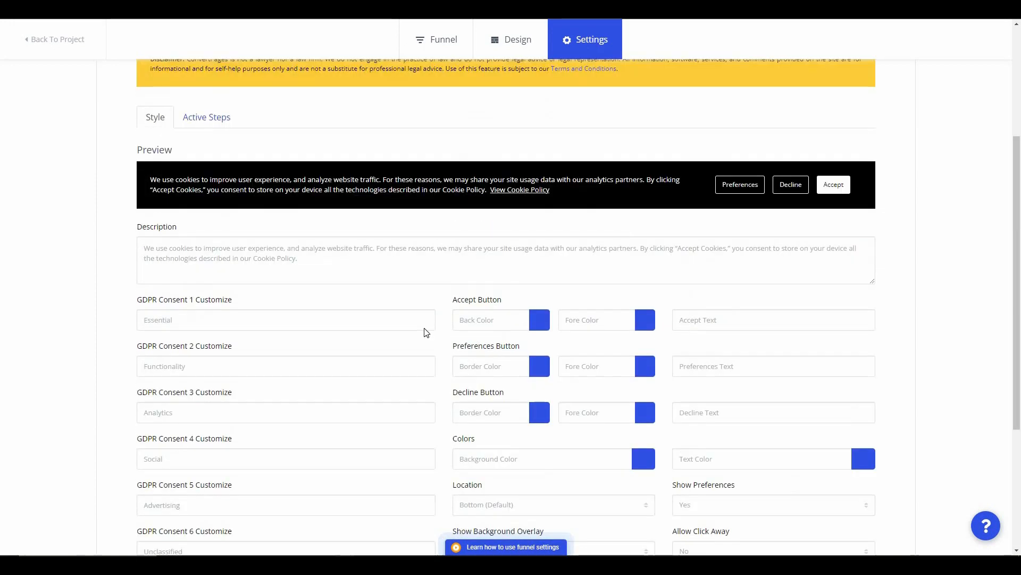
{"action": "left_click", "coordinate": [340, 152]}
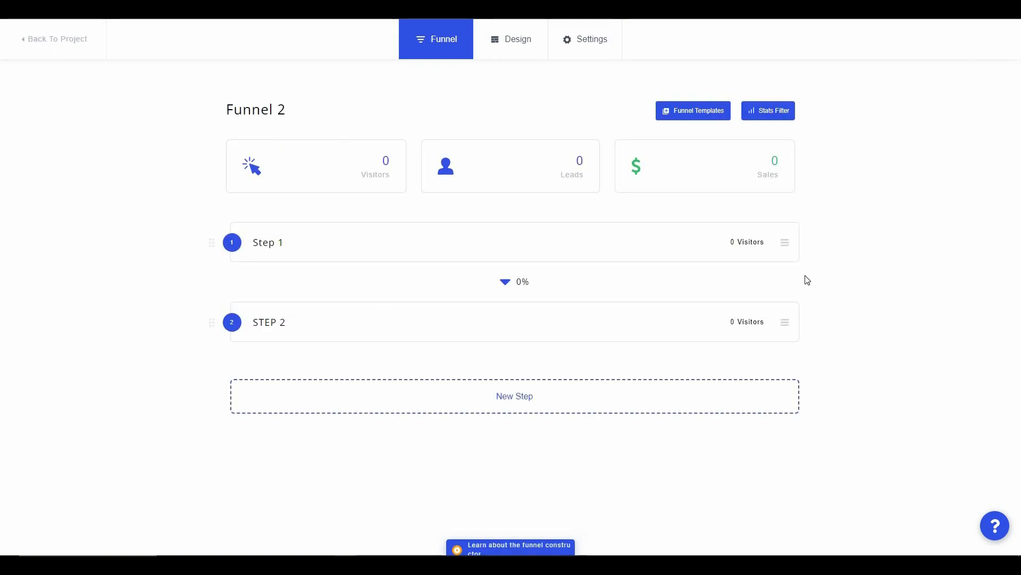
- Choose Design Step for Step 1 and browse the template gallery
{"action": "left_click", "coordinate": [785, 243]}
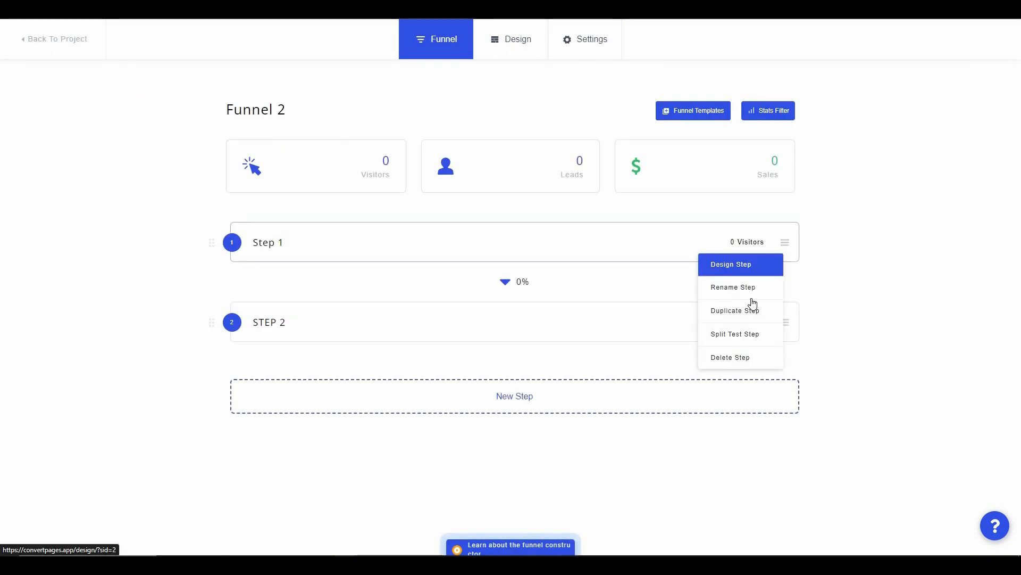
{"action": "left_click", "coordinate": [748, 270]}
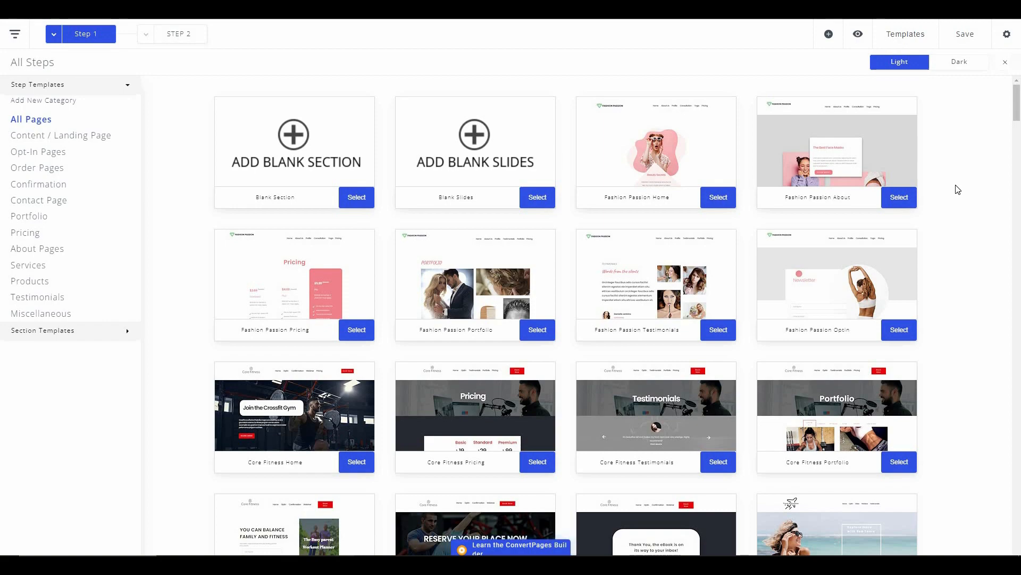
{"action": "scroll", "coordinate": [950, 228], "scroll_direction": "down", "scroll_amount": 12}
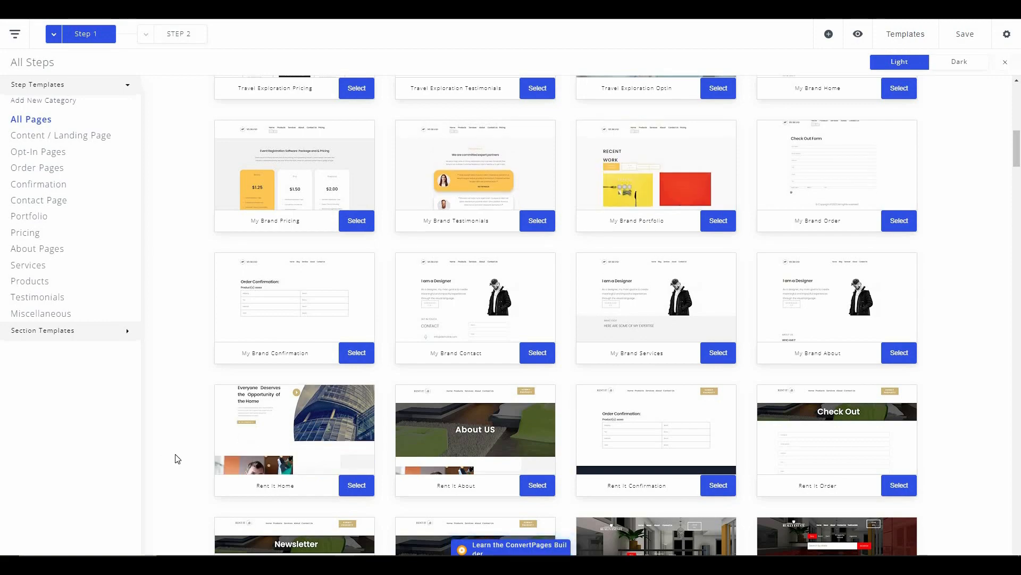
{"action": "scroll", "coordinate": [175, 458], "scroll_direction": "down", "scroll_amount": 2}
{"action": "scroll", "coordinate": [177, 459], "scroll_direction": "down", "scroll_amount": 1}
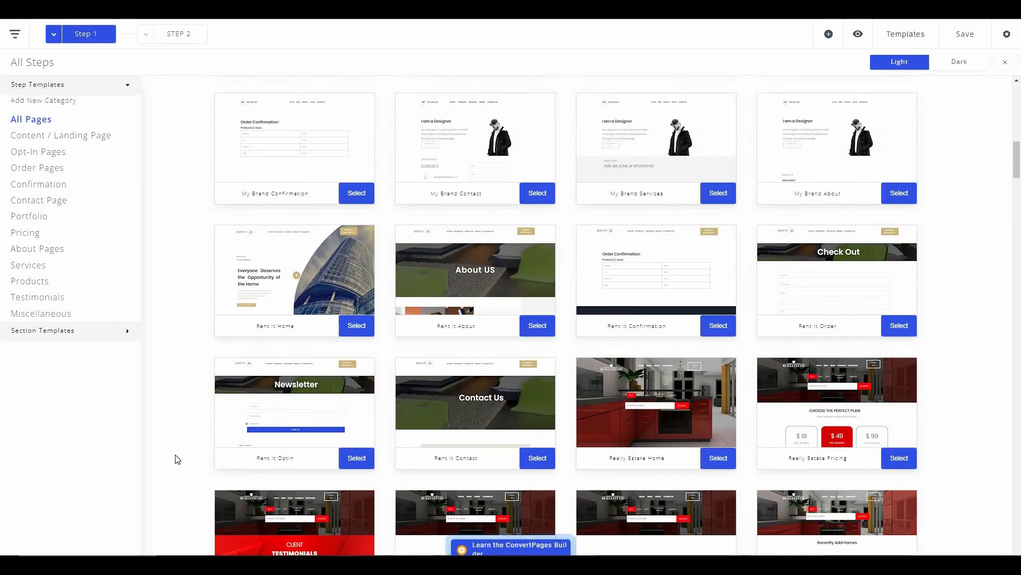
{"action": "scroll", "coordinate": [178, 458], "scroll_direction": "down", "scroll_amount": 2}
{"action": "scroll", "coordinate": [177, 458], "scroll_direction": "down", "scroll_amount": 2}
{"action": "scroll", "coordinate": [192, 442], "scroll_direction": "down", "scroll_amount": 2}
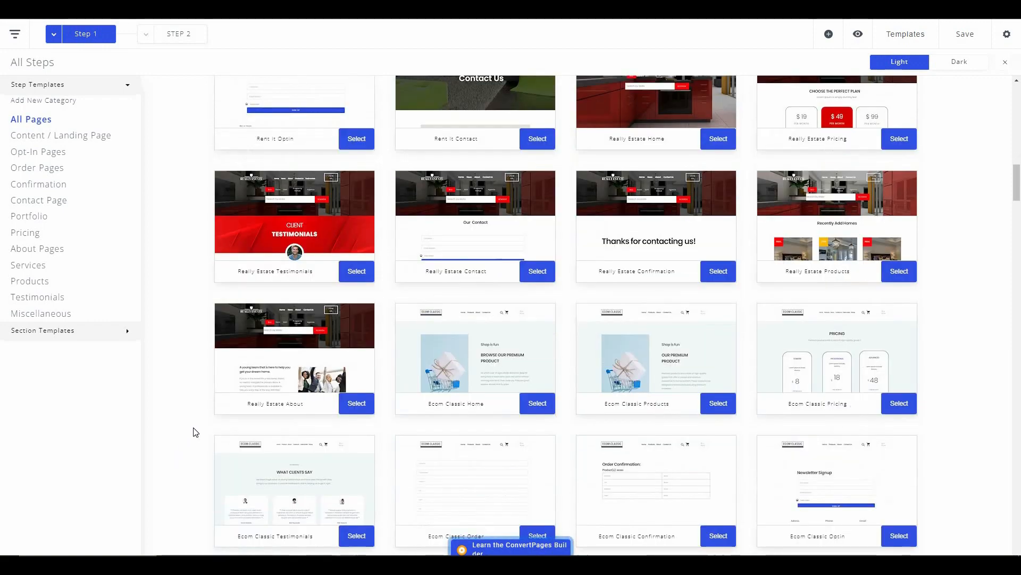
{"action": "scroll", "coordinate": [193, 436], "scroll_direction": "down", "scroll_amount": 2}
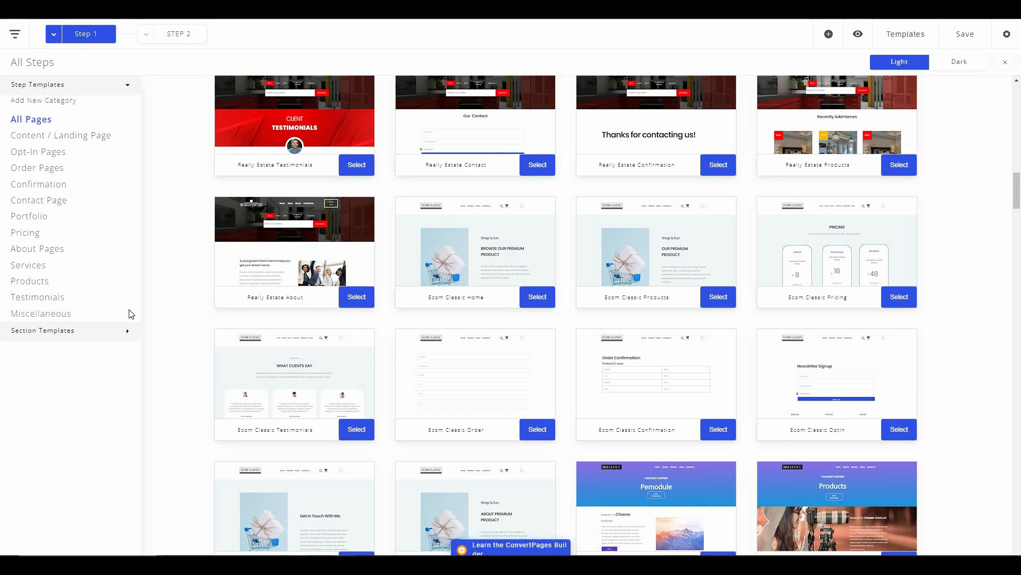
{"action": "scroll", "coordinate": [192, 330], "scroll_direction": "up", "scroll_amount": 6}
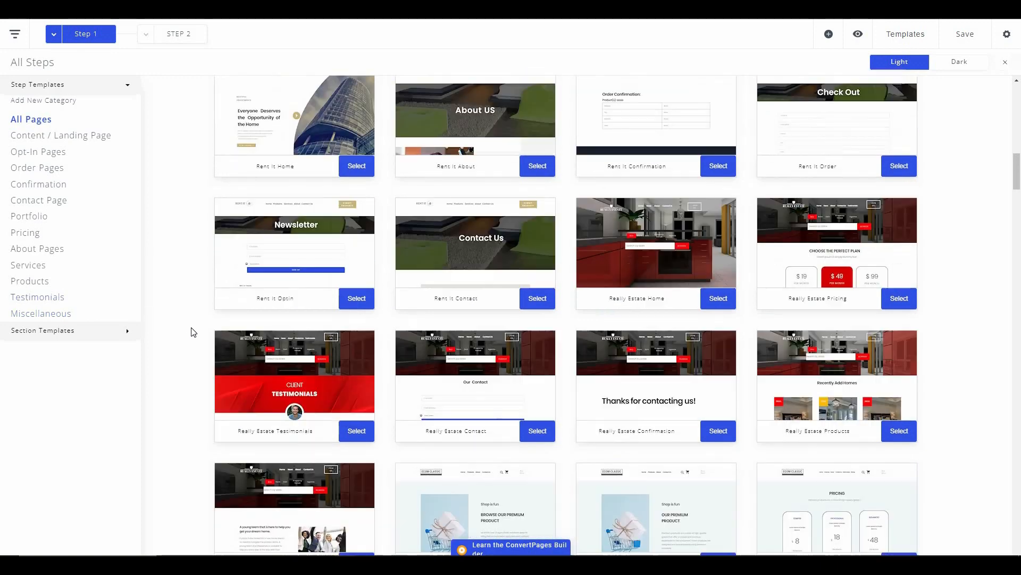
- Preview the Rent It Home template and load it into Step 1
{"action": "left_click", "coordinate": [356, 219]}
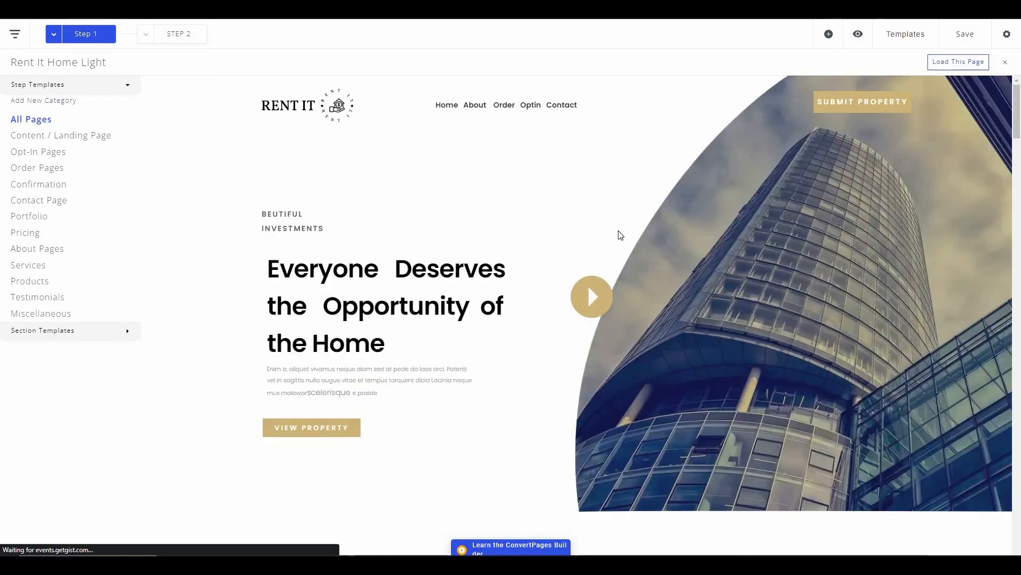
{"action": "scroll", "coordinate": [611, 306], "scroll_direction": "down", "scroll_amount": 4}
{"action": "scroll", "coordinate": [610, 308], "scroll_direction": "down", "scroll_amount": 11}
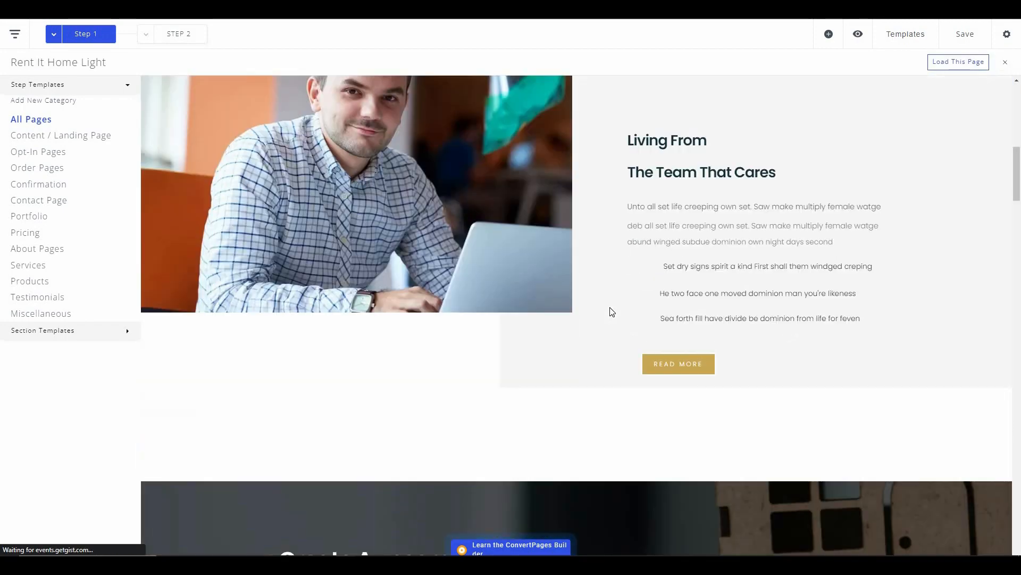
{"action": "scroll", "coordinate": [610, 308], "scroll_direction": "up", "scroll_amount": 15}
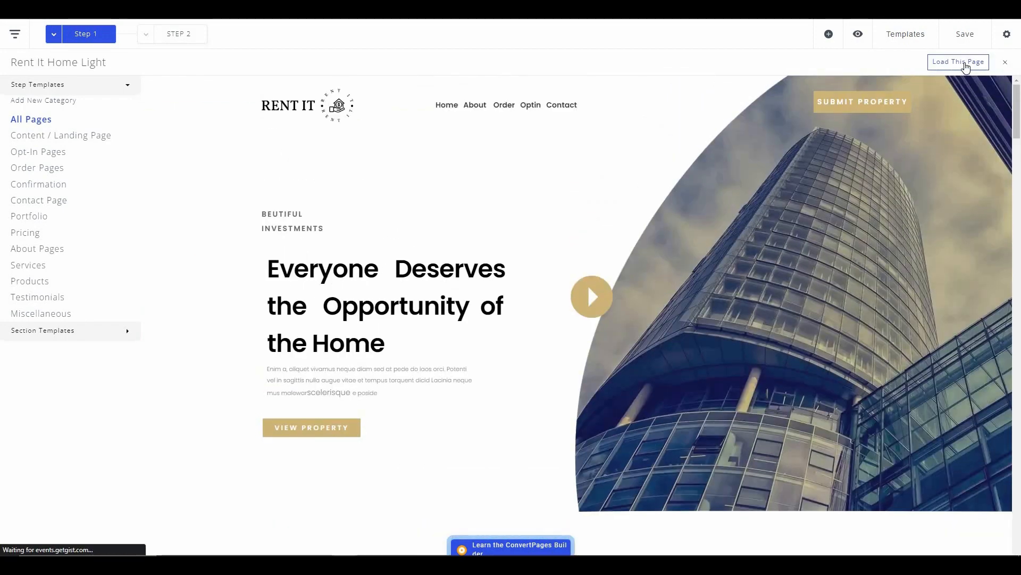
{"action": "left_click", "coordinate": [966, 63]}
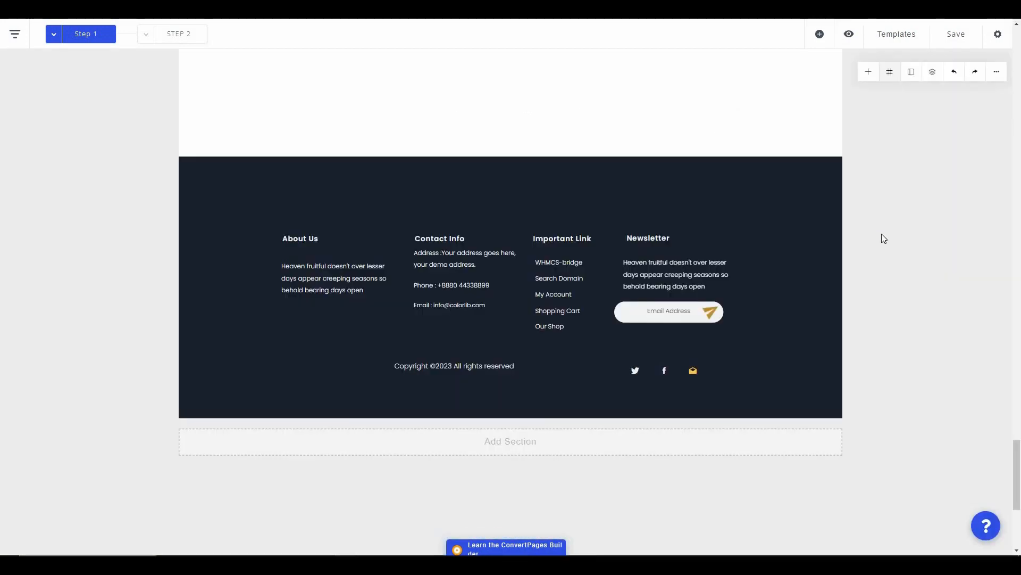
- Dismiss the Add Section picker below the footer and scroll back to the hero section
{"action": "left_click", "coordinate": [526, 451]}
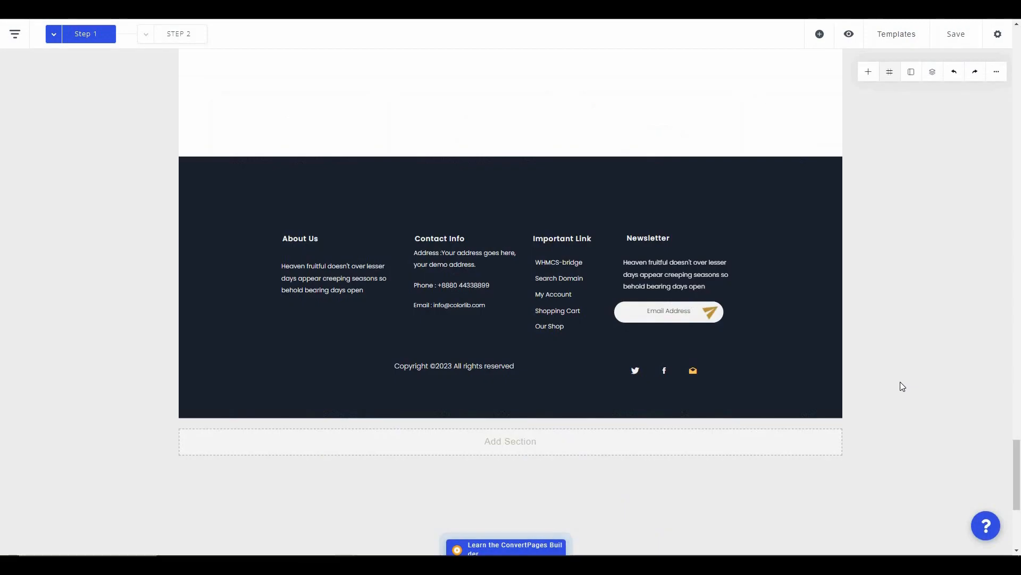
{"action": "scroll", "coordinate": [900, 382], "scroll_direction": "up", "scroll_amount": 3}
{"action": "scroll", "coordinate": [900, 382], "scroll_direction": "up", "scroll_amount": 15}
{"action": "scroll", "coordinate": [900, 382], "scroll_direction": "up", "scroll_amount": 15}
{"action": "scroll", "coordinate": [900, 382], "scroll_direction": "up", "scroll_amount": 15}
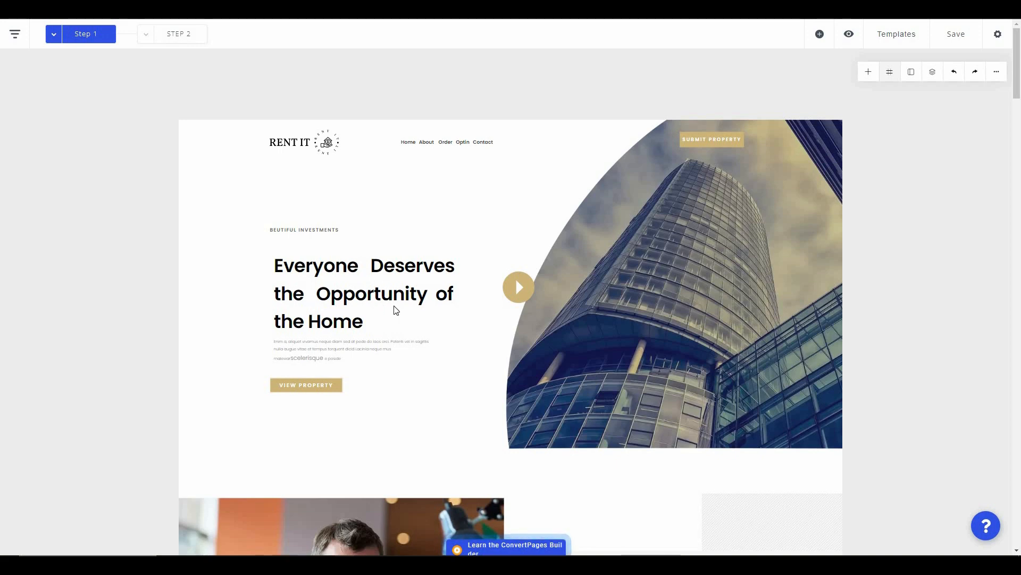
- Replace the hero heading text with 'Hello'
{"action": "left_click", "coordinate": [376, 313]}
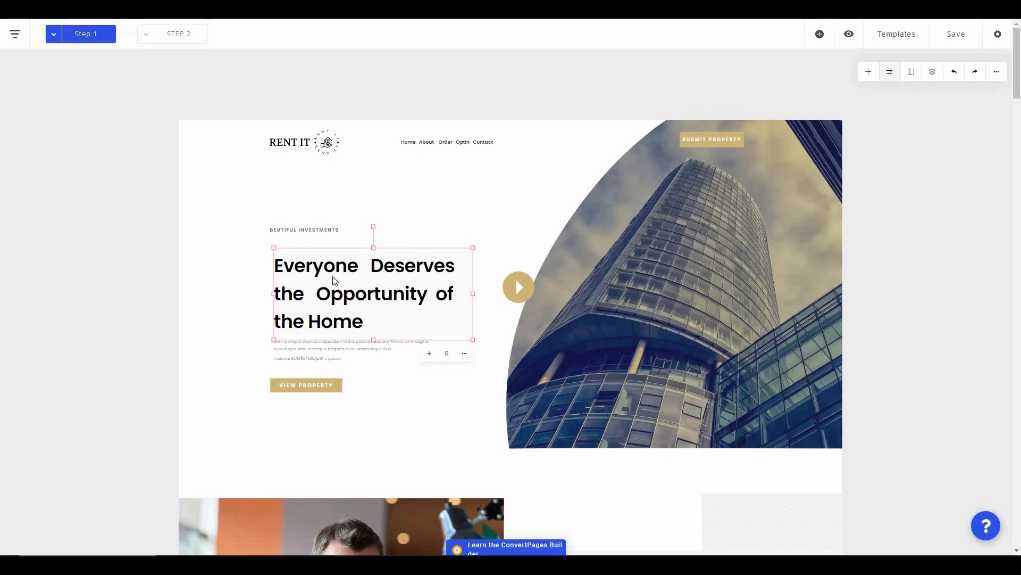
{"action": "left_click", "coordinate": [363, 322]}
{"action": "left_click_drag", "start_coordinate": [363, 322], "coordinate": [274, 262]}
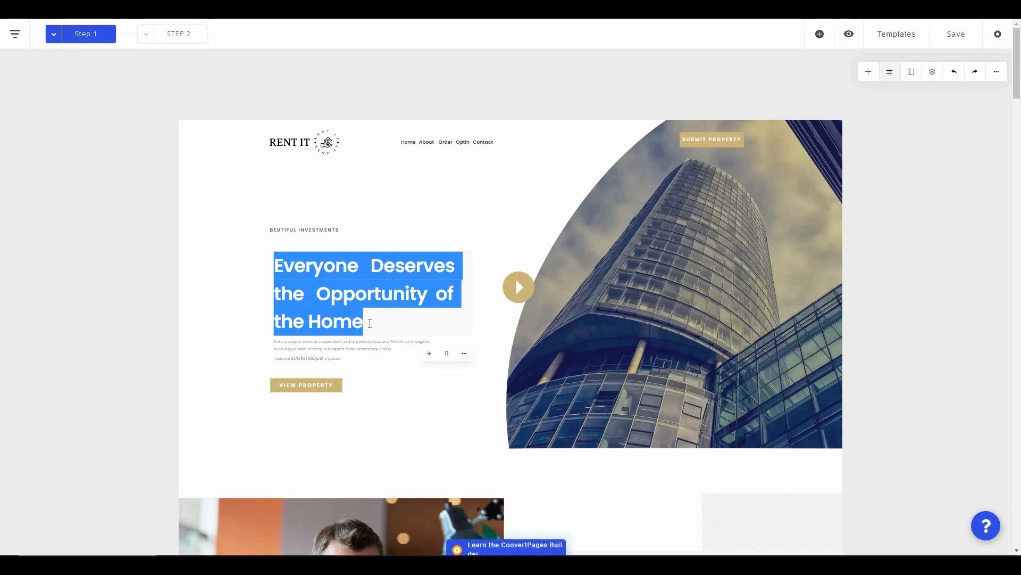
{"action": "type", "text": "Hello"}
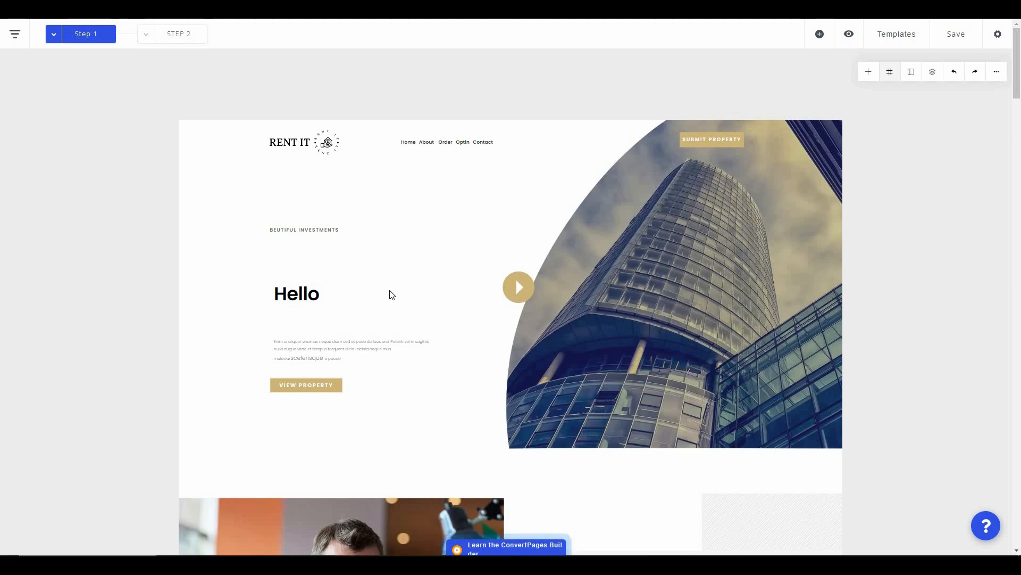
{"action": "left_click", "coordinate": [327, 347]}
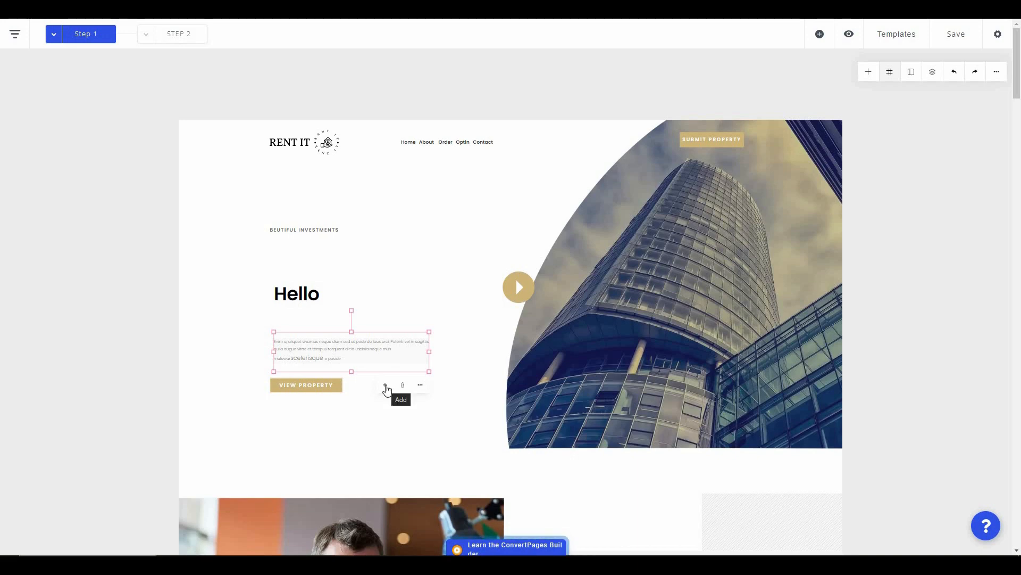
{"action": "left_click", "coordinate": [386, 385]}
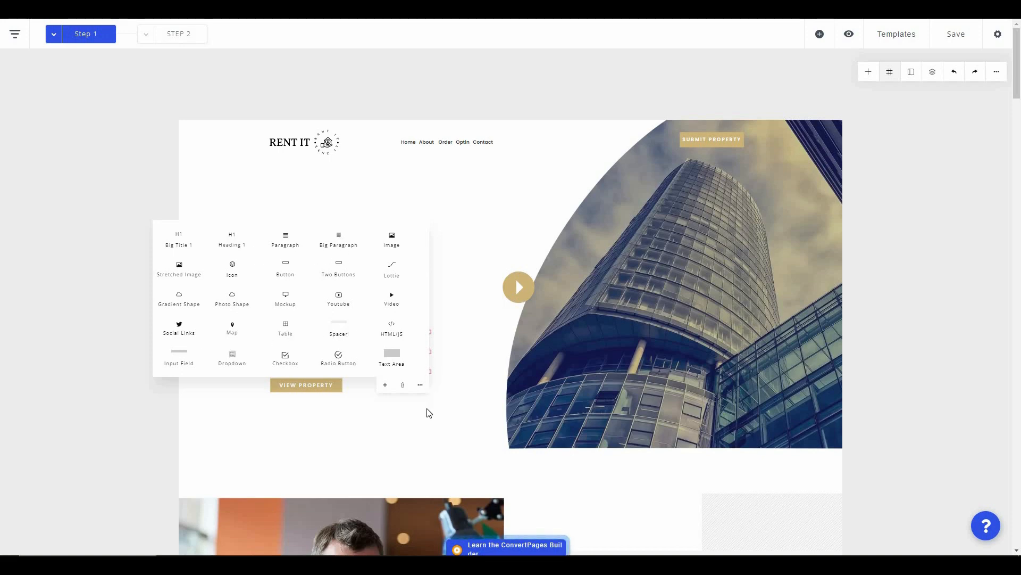
{"action": "mouse_move", "coordinate": [388, 407]}
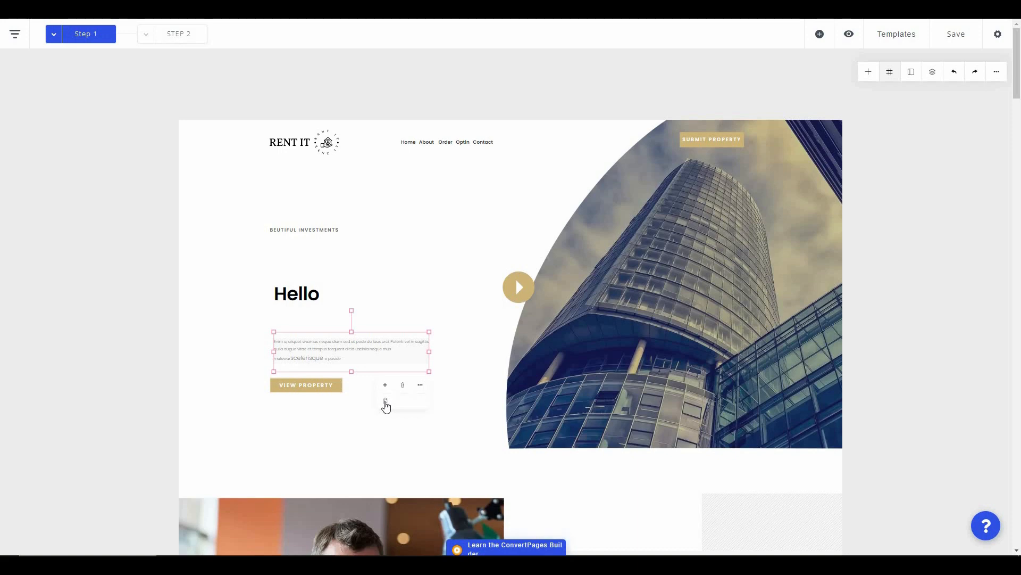
{"action": "left_click", "coordinate": [385, 401]}
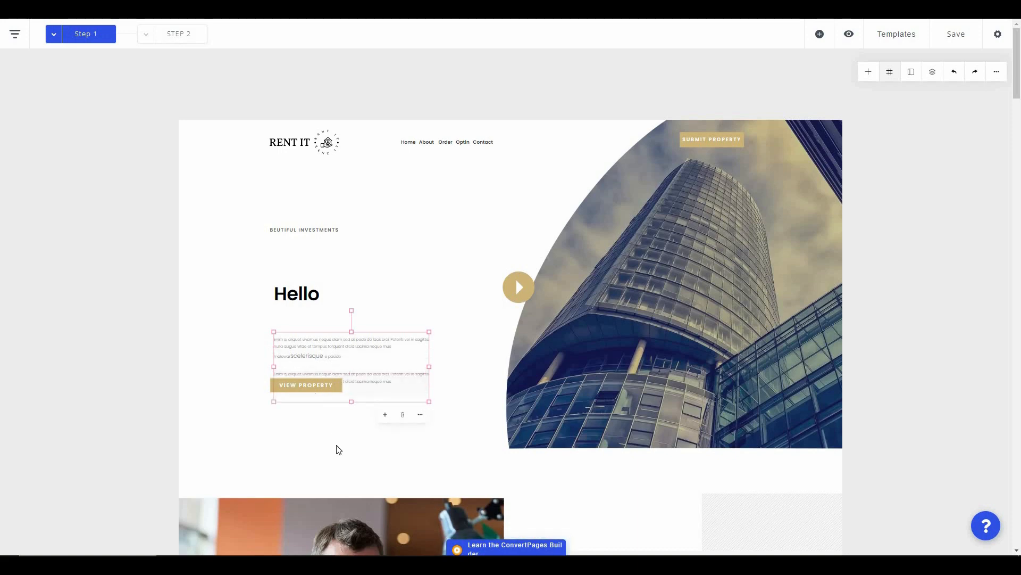
{"action": "left_click", "coordinate": [352, 444]}
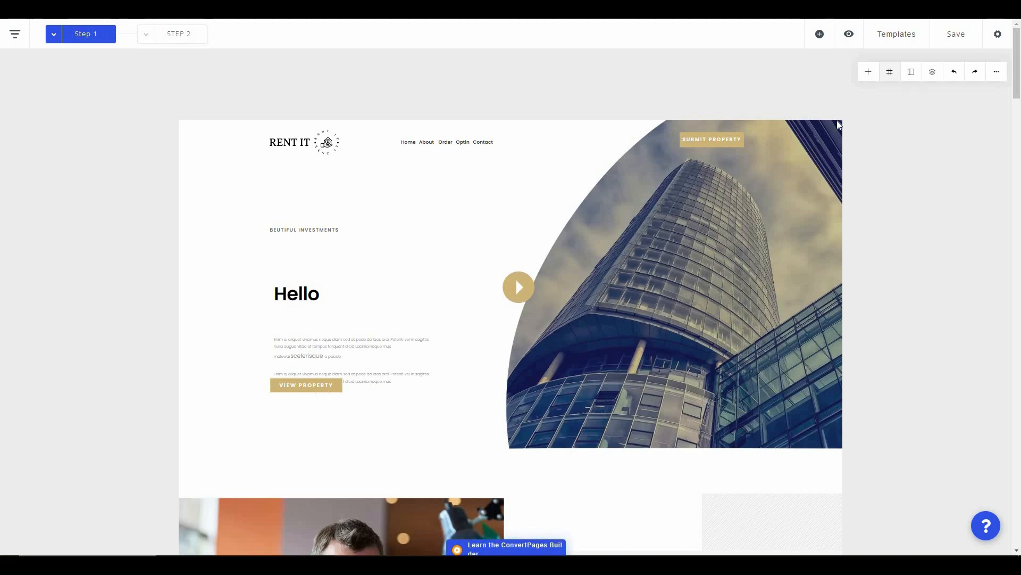
{"action": "left_click", "coordinate": [868, 71]}
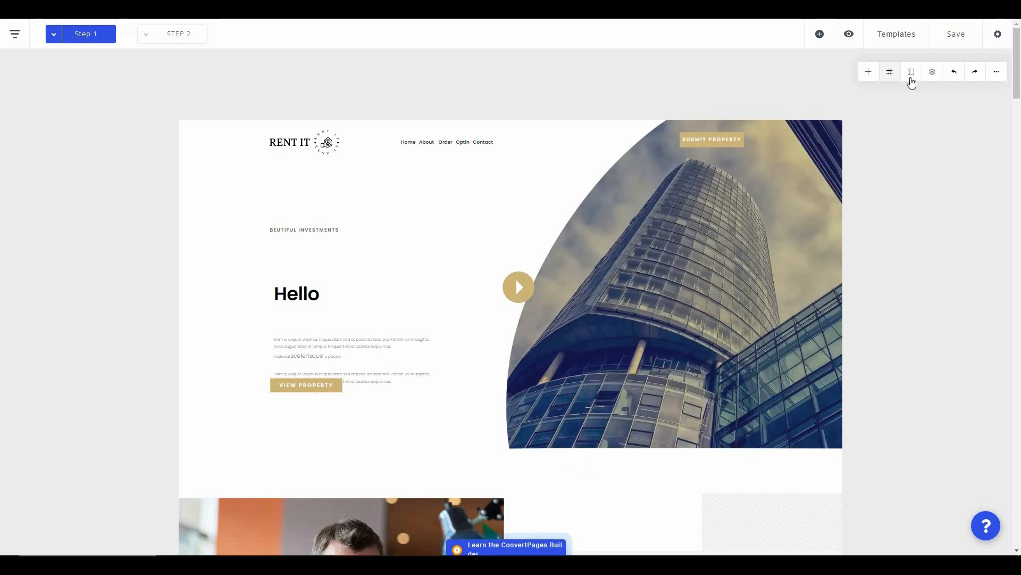
- Select the 'Living From The Team That Cares' heading and open its block settings
{"action": "left_click", "coordinate": [911, 77]}
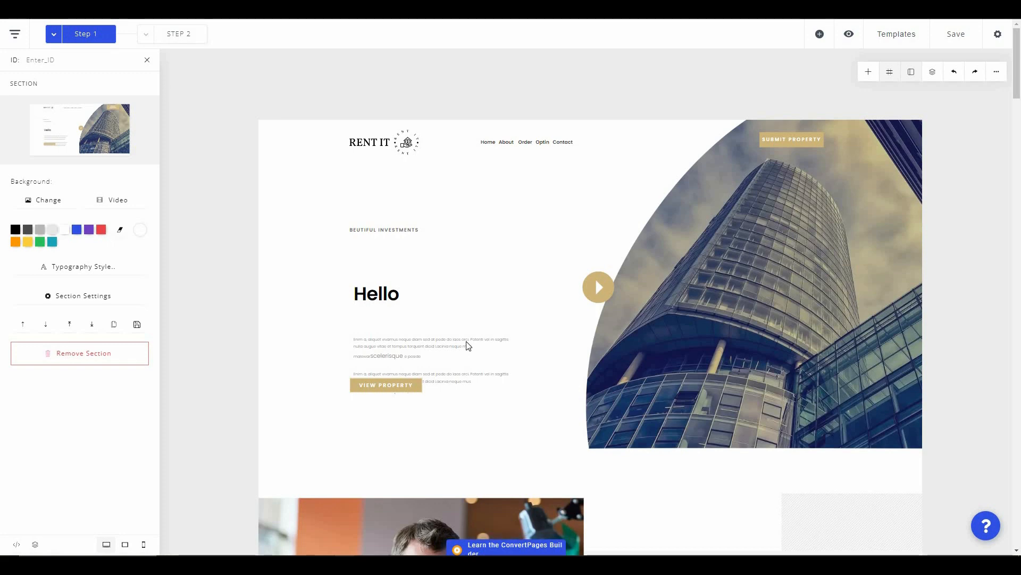
{"action": "scroll", "coordinate": [678, 294], "scroll_direction": "down", "scroll_amount": 6}
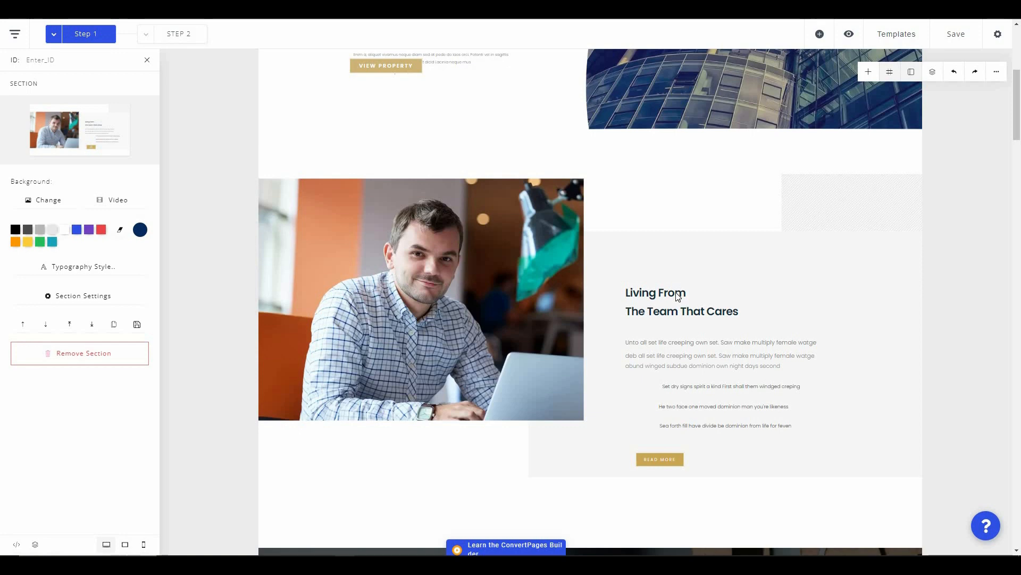
{"action": "left_click", "coordinate": [678, 297]}
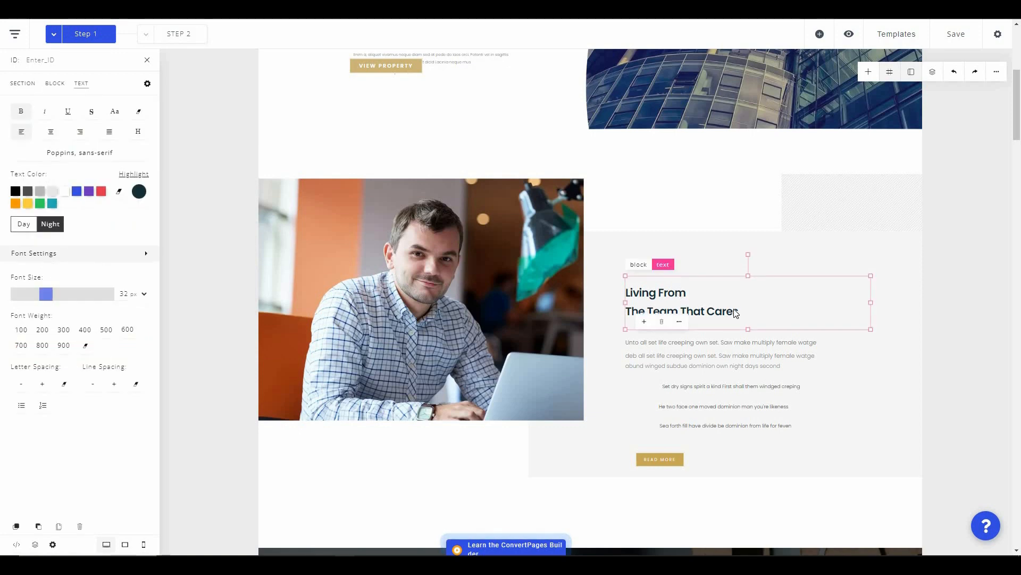
{"action": "left_click", "coordinate": [639, 264]}
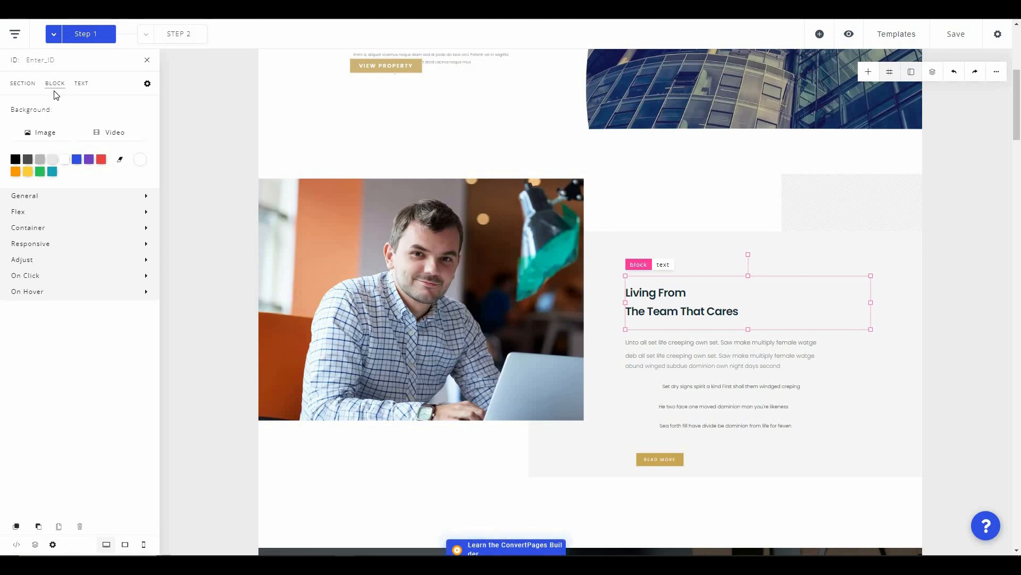
- Set the block's content alignment to Top Center, trying auto-fit sizing then reverting it
{"action": "left_click", "coordinate": [30, 200]}
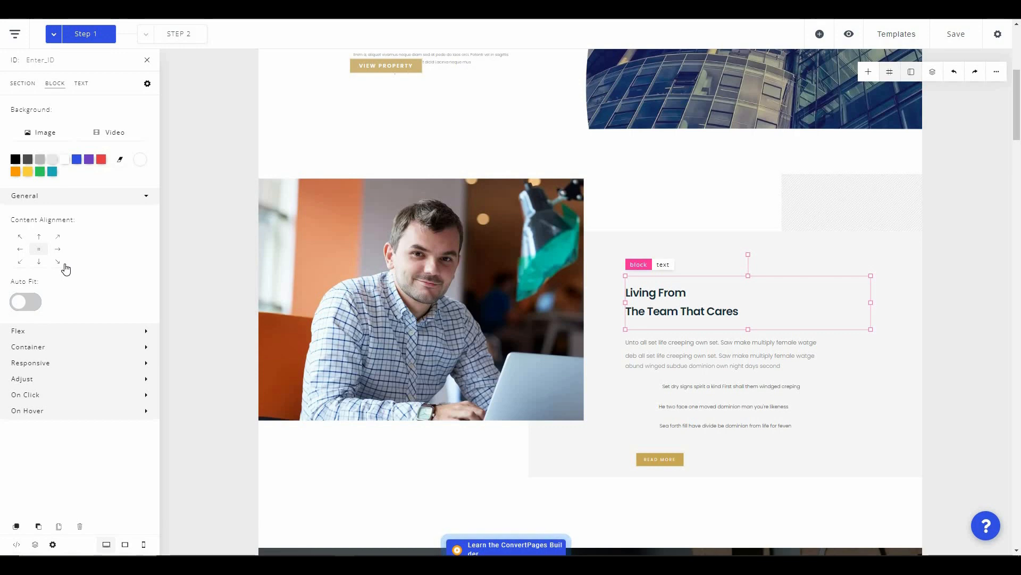
{"action": "left_click", "coordinate": [38, 261]}
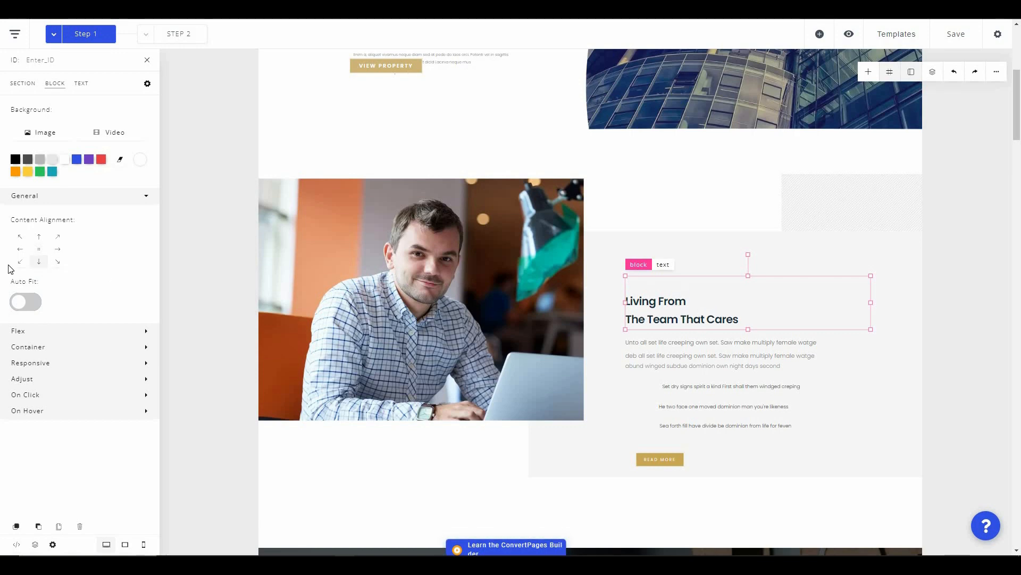
{"action": "left_click", "coordinate": [58, 252]}
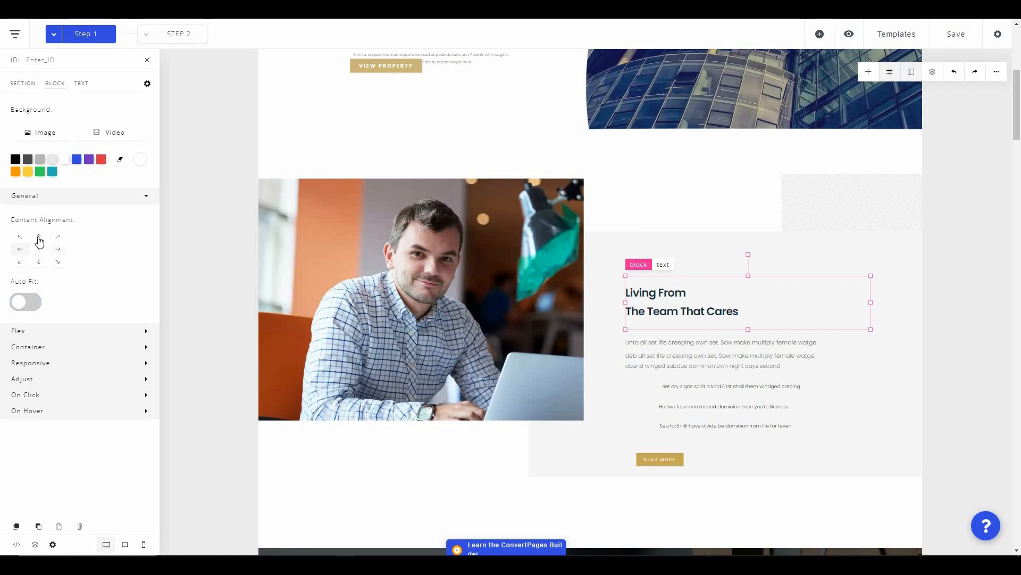
{"action": "left_click", "coordinate": [39, 240]}
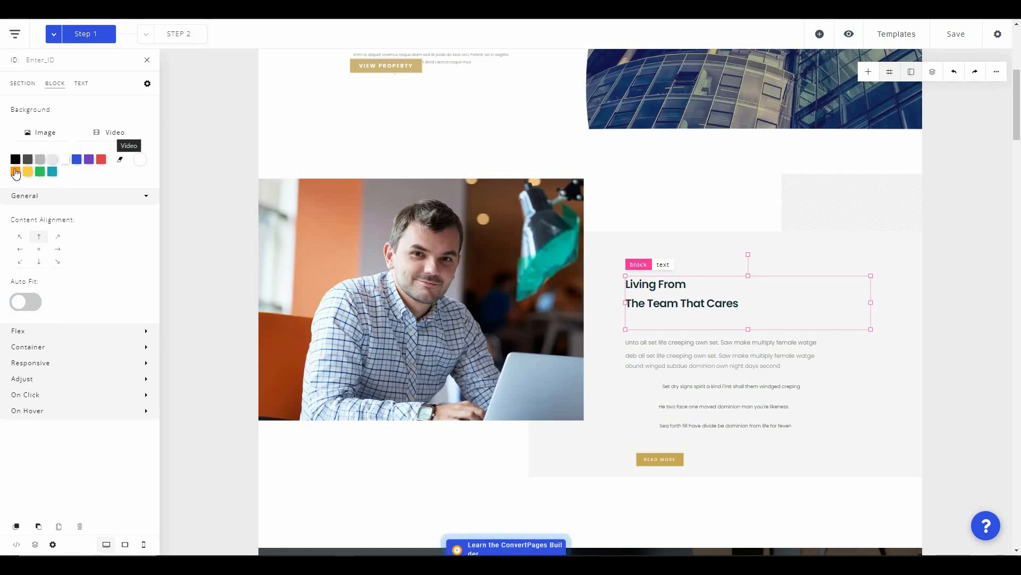
{"action": "left_click", "coordinate": [32, 305]}
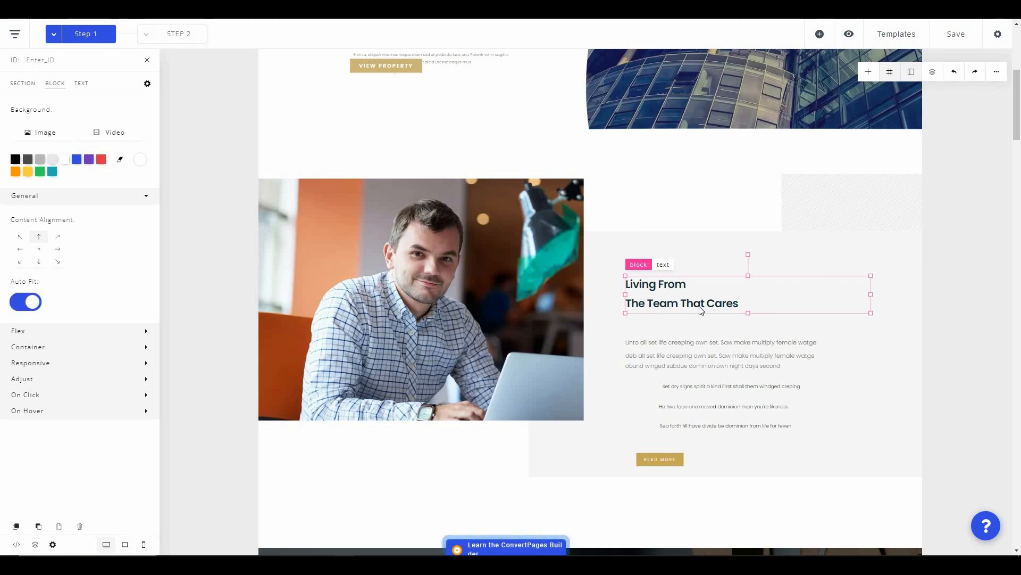
{"action": "left_click", "coordinate": [29, 303]}
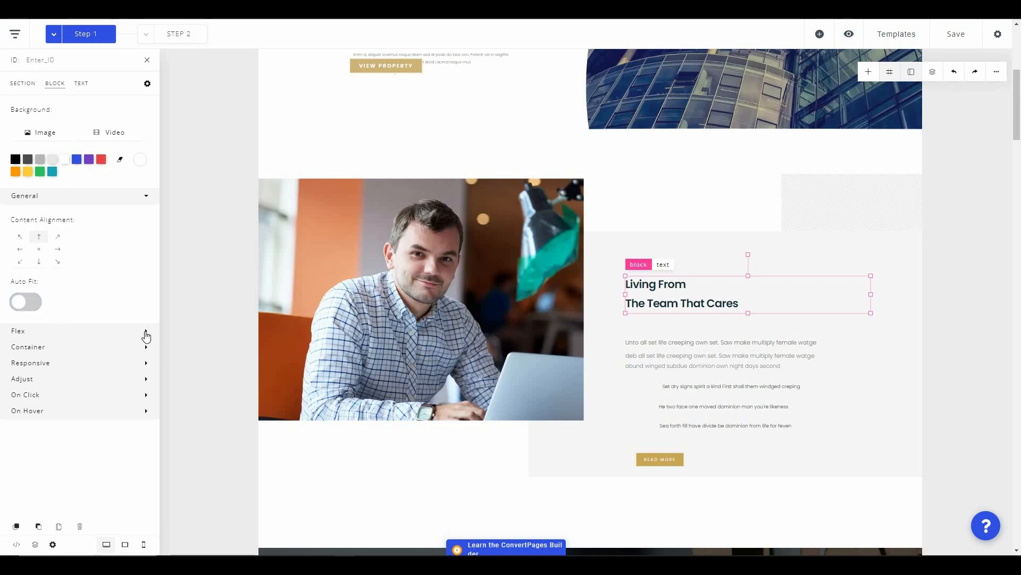
- Browse the block's Flex direction, Container padding/width, and Responsive visibility options
{"action": "left_click", "coordinate": [147, 334]}
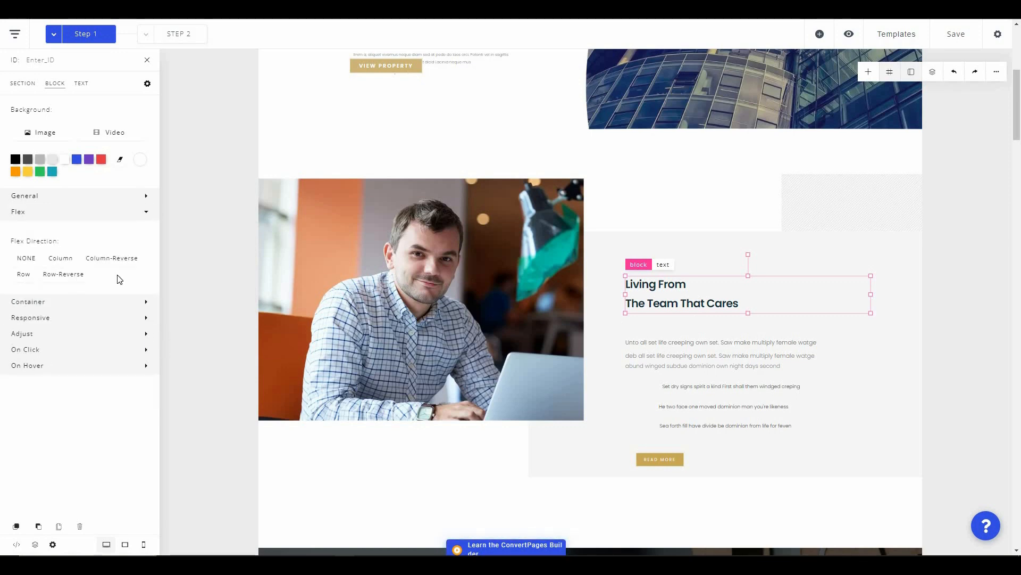
{"action": "left_click", "coordinate": [147, 302]}
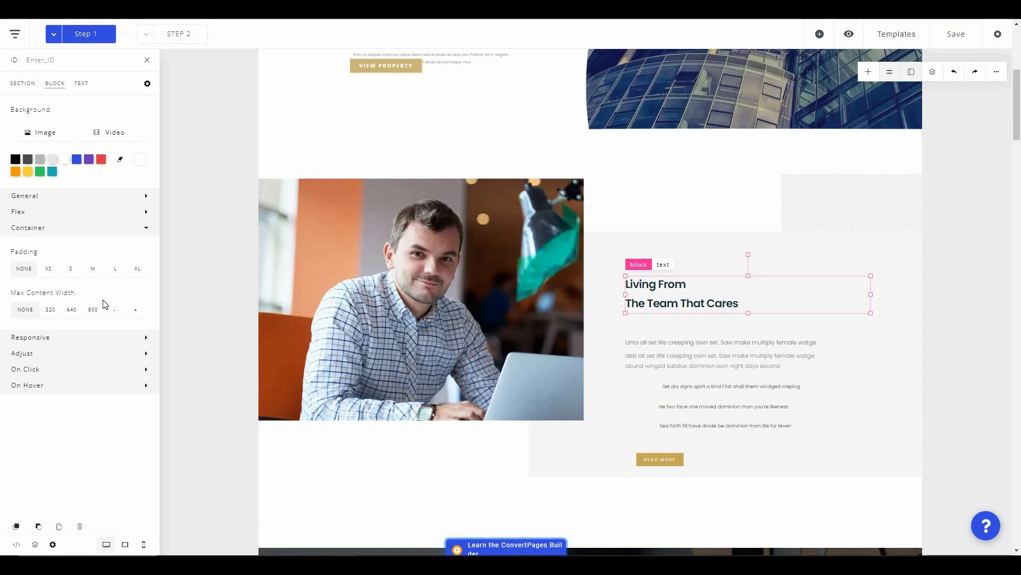
{"action": "left_click", "coordinate": [146, 338]}
{"action": "scroll", "coordinate": [102, 299], "scroll_direction": "down", "scroll_amount": 1}
{"action": "scroll", "coordinate": [103, 302], "scroll_direction": "down", "scroll_amount": 1}
{"action": "scroll", "coordinate": [101, 299], "scroll_direction": "up", "scroll_amount": 2}
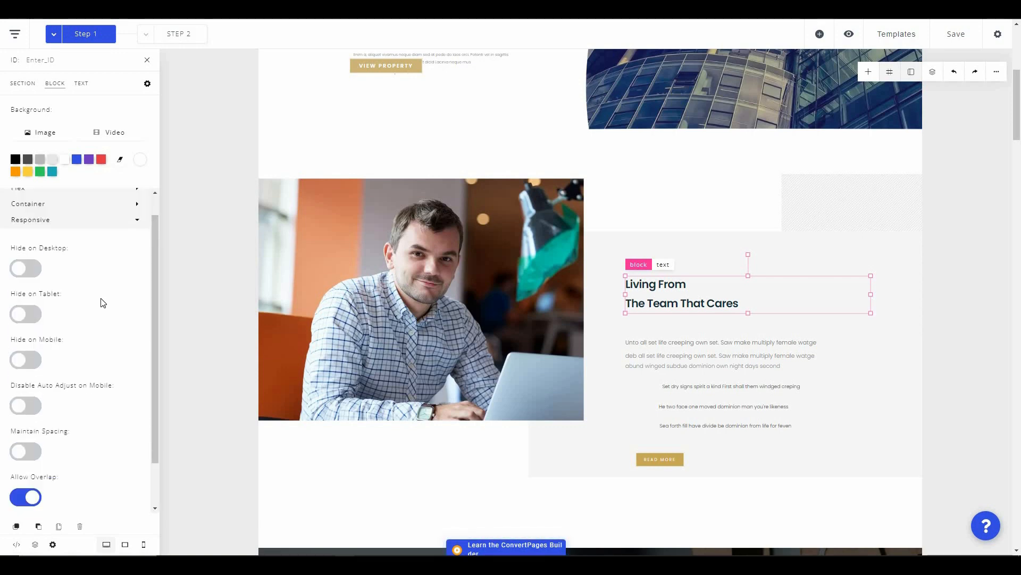
{"action": "left_click", "coordinate": [332, 276]}
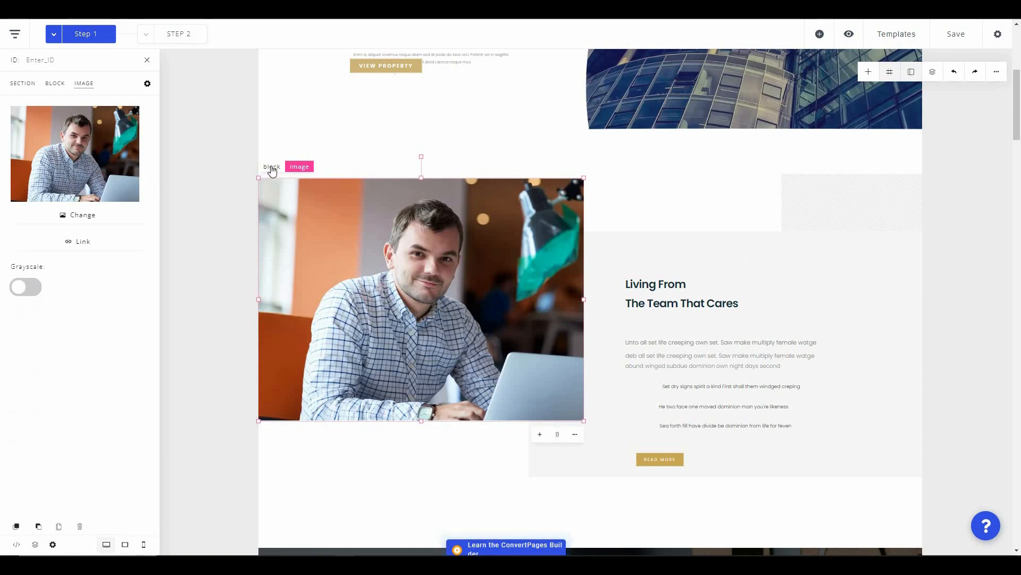
{"action": "left_click", "coordinate": [271, 167]}
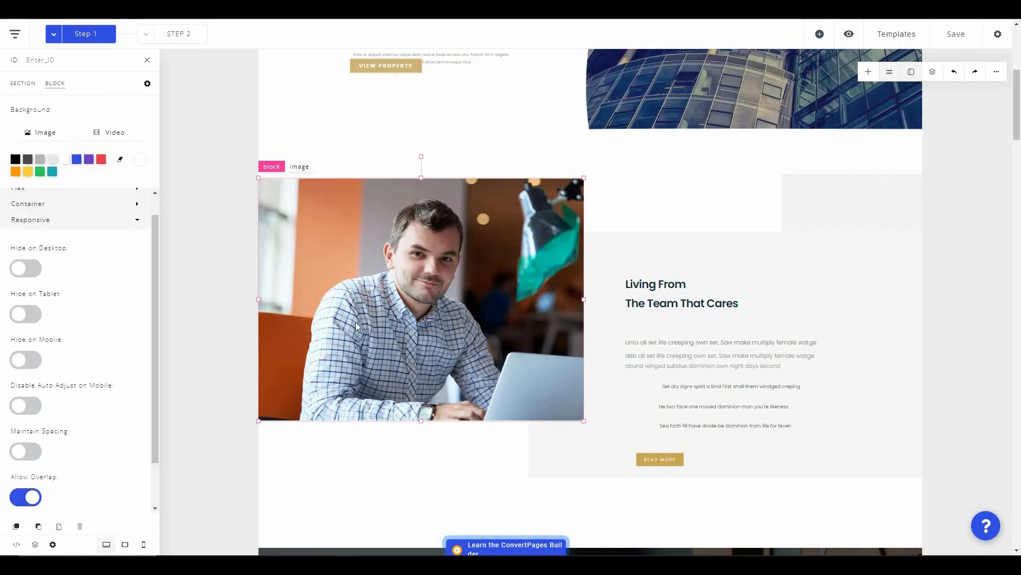
{"action": "left_click", "coordinate": [34, 269]}
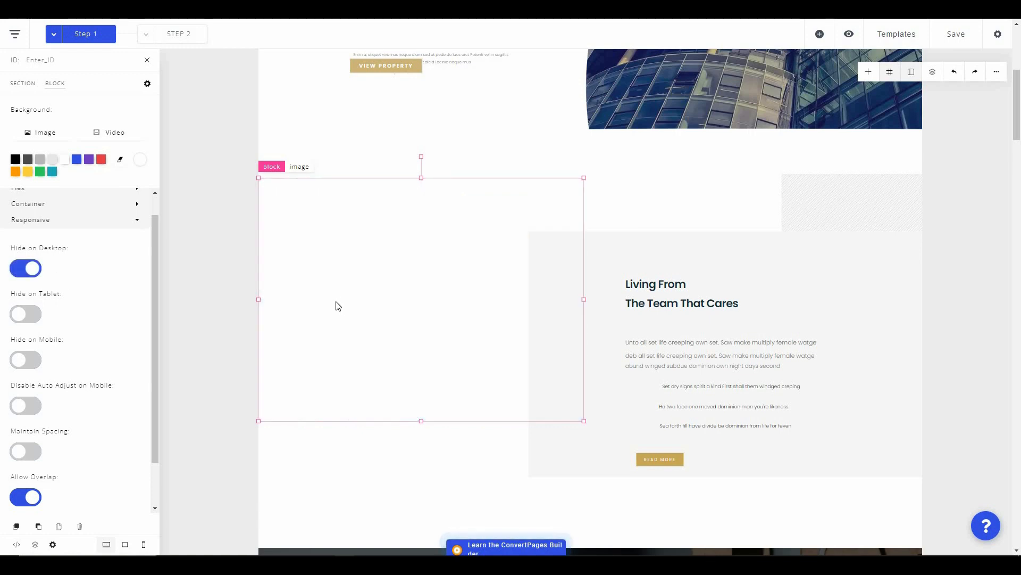
{"action": "left_click", "coordinate": [33, 271]}
{"action": "scroll", "coordinate": [91, 399], "scroll_direction": "down", "scroll_amount": 1}
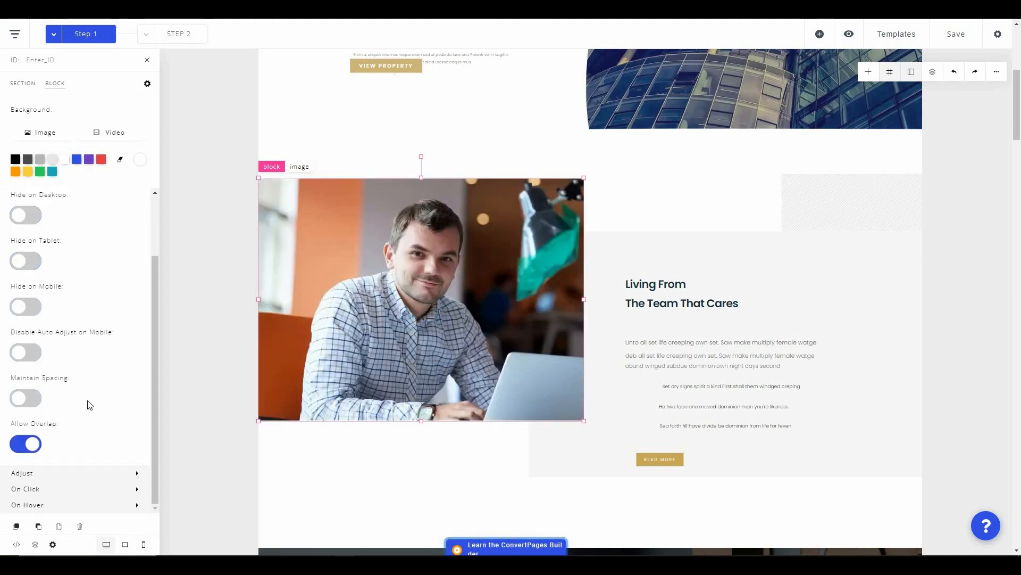
{"action": "scroll", "coordinate": [137, 474], "scroll_direction": "down", "scroll_amount": 2}
{"action": "left_click", "coordinate": [137, 473]}
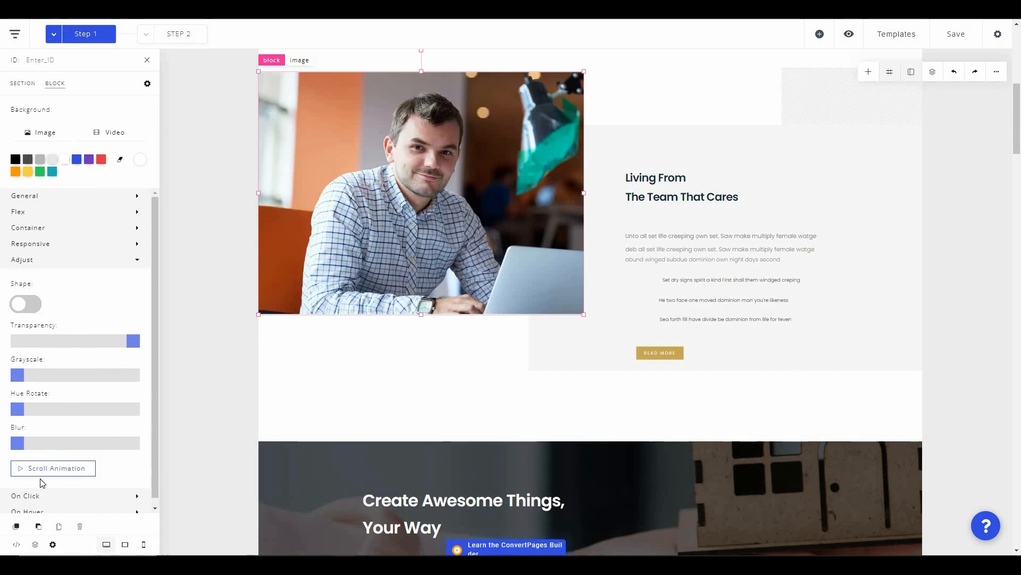
{"action": "left_click", "coordinate": [56, 468]}
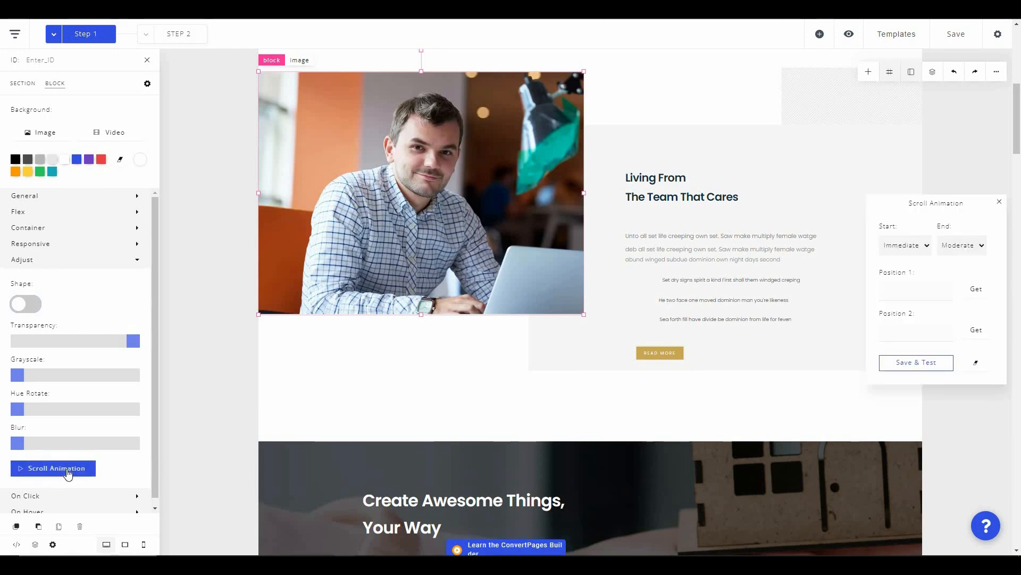
{"action": "left_click", "coordinate": [999, 202]}
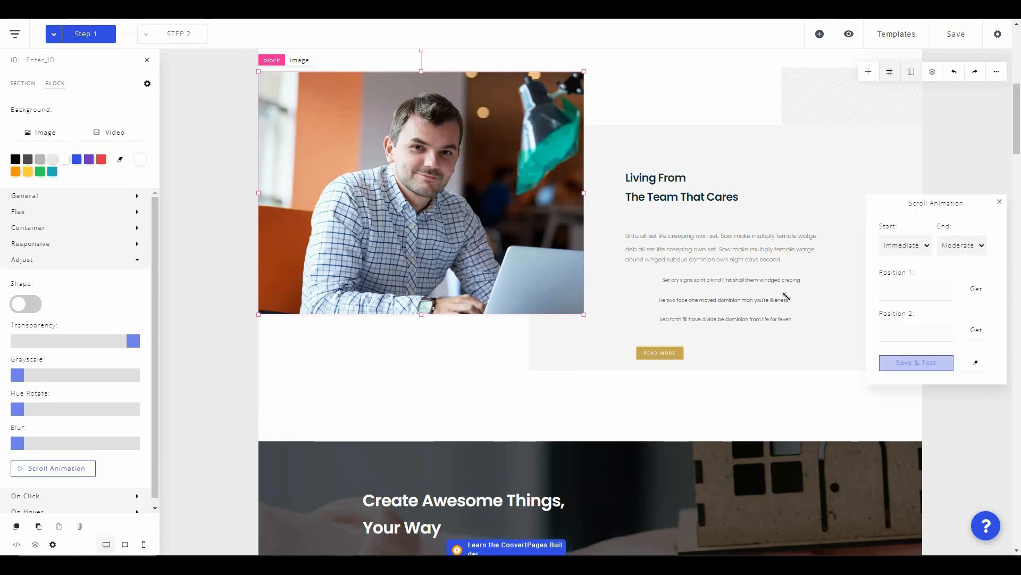
{"action": "left_click", "coordinate": [138, 259]}
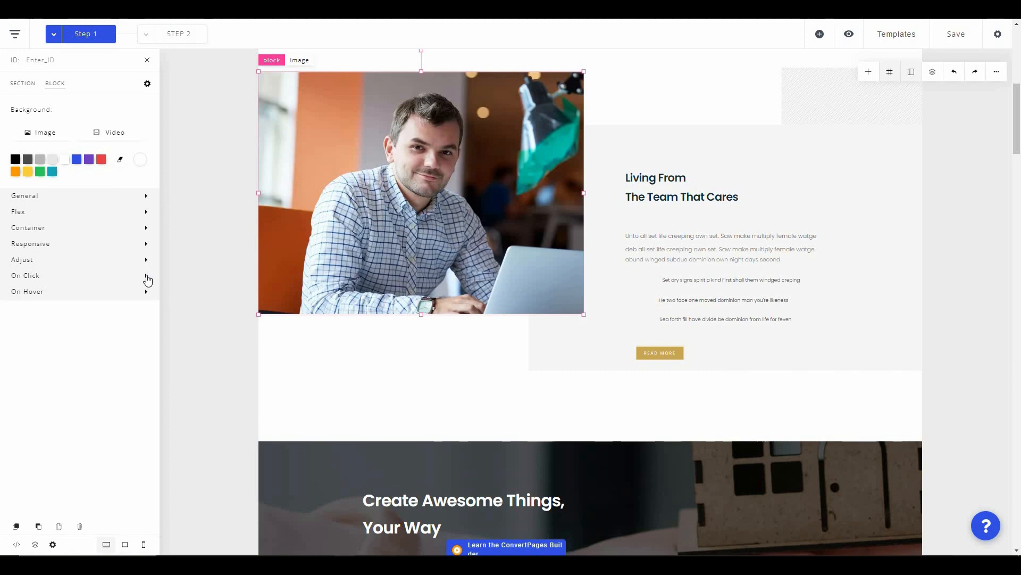
{"action": "left_click", "coordinate": [146, 277]}
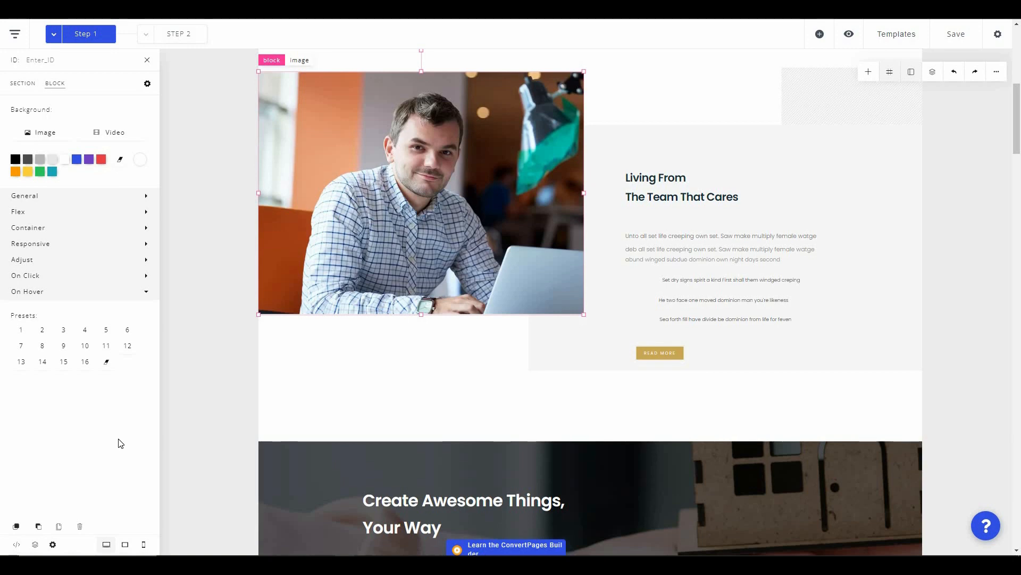
{"action": "left_click", "coordinate": [119, 547]}
{"action": "scroll", "coordinate": [591, 302], "scroll_direction": "down", "scroll_amount": 2}
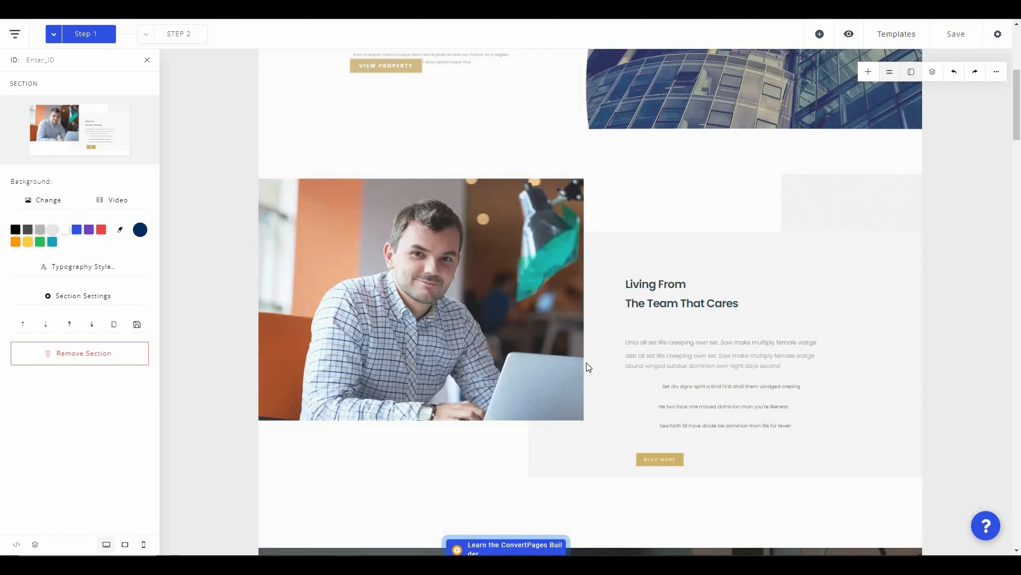
- Inspect the Create Awesome Things heading's font settings, then return from section settings to the Section panel
{"action": "scroll", "coordinate": [586, 365], "scroll_direction": "down", "scroll_amount": 7}
{"action": "left_click", "coordinate": [409, 235]}
{"action": "left_click", "coordinate": [409, 235]}
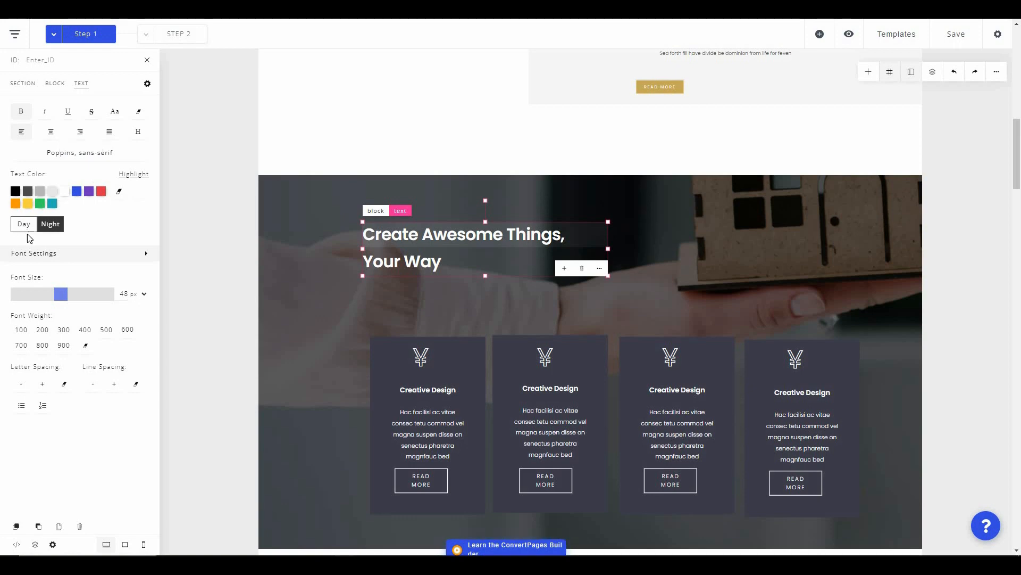
{"action": "left_click", "coordinate": [145, 255]}
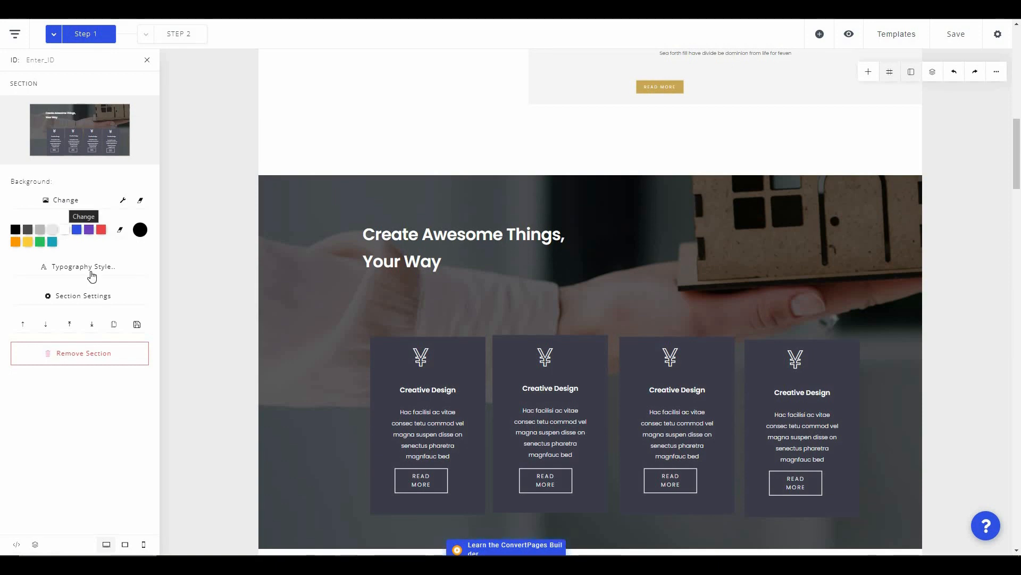
{"action": "left_click", "coordinate": [94, 298]}
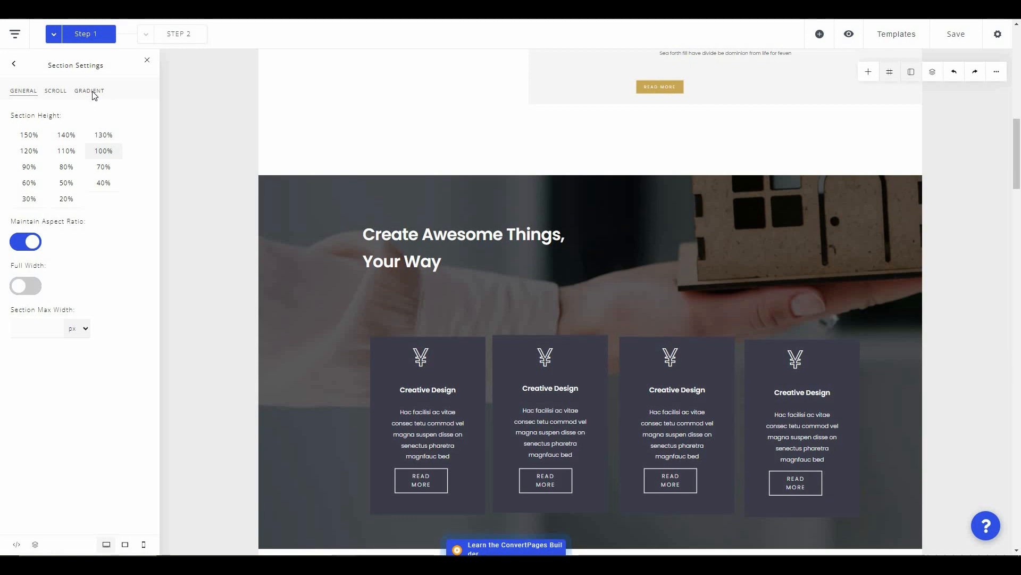
{"action": "left_click", "coordinate": [14, 63]}
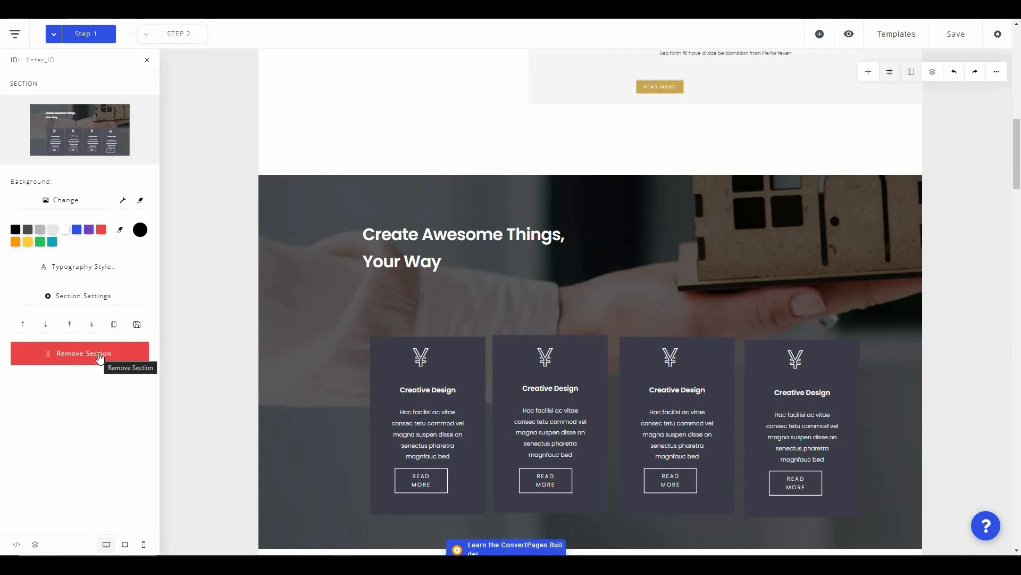
- Jump through the page's sections in the Nav Panel, ending at Provide The Beautiful Apartment
{"action": "left_click", "coordinate": [933, 74]}
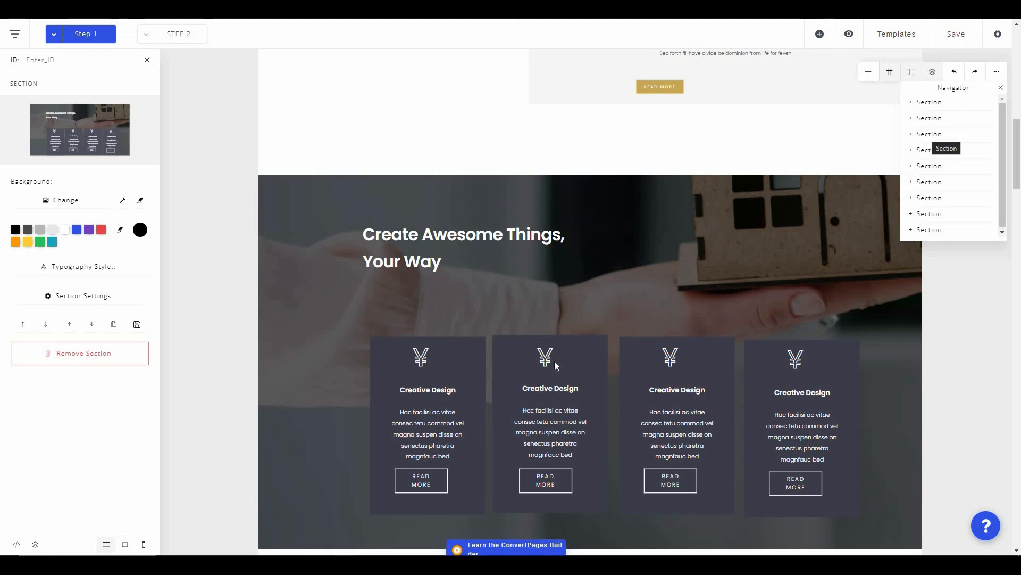
{"action": "left_click", "coordinate": [929, 134]}
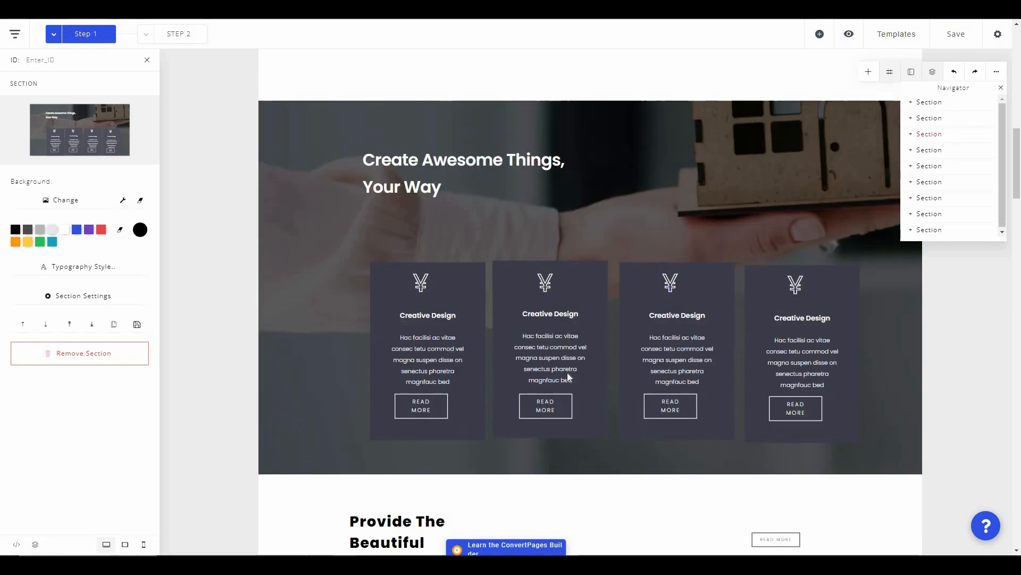
{"action": "left_click", "coordinate": [935, 167]}
{"action": "left_click", "coordinate": [933, 199]}
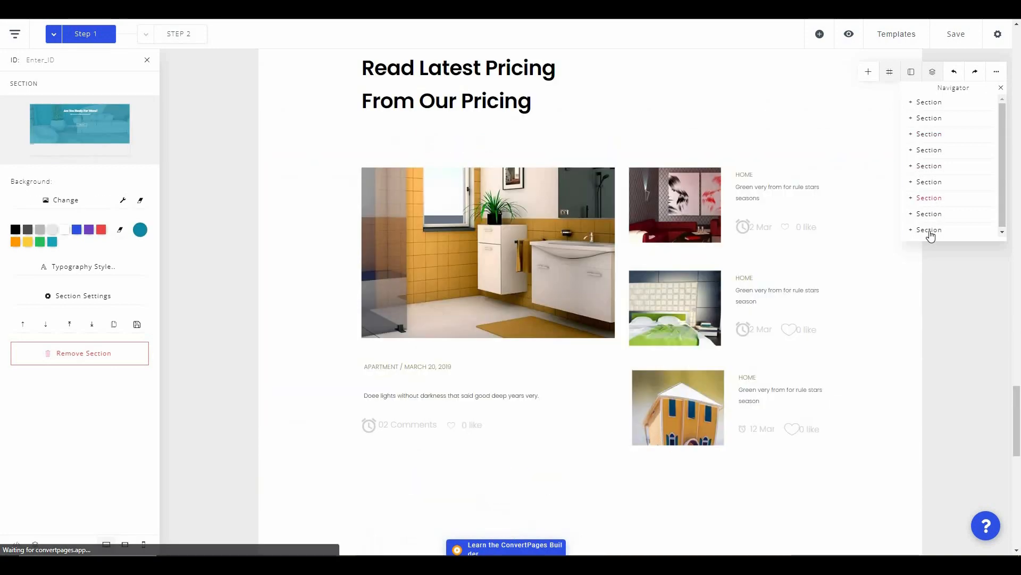
{"action": "left_click", "coordinate": [930, 231]}
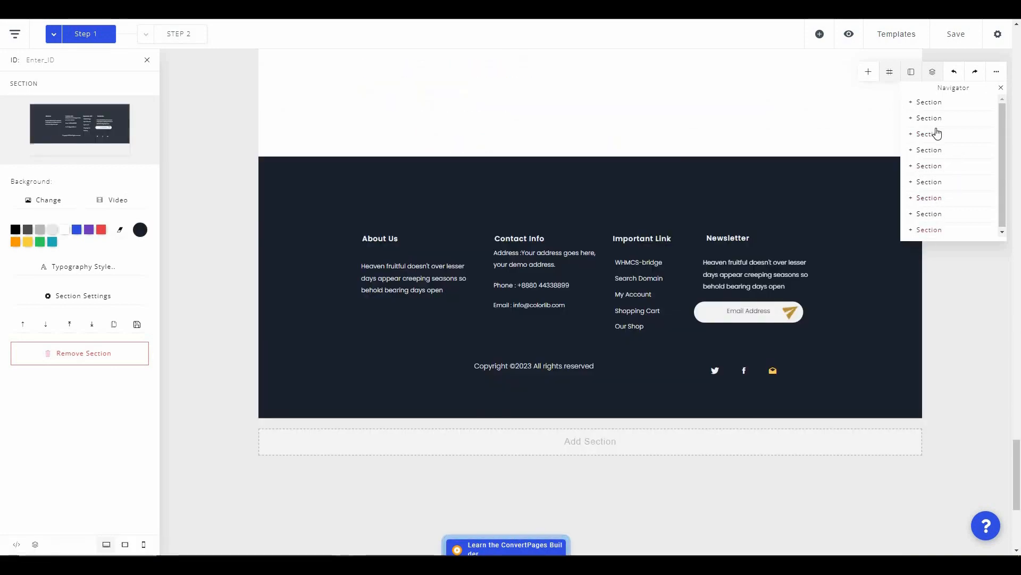
{"action": "left_click", "coordinate": [935, 151]}
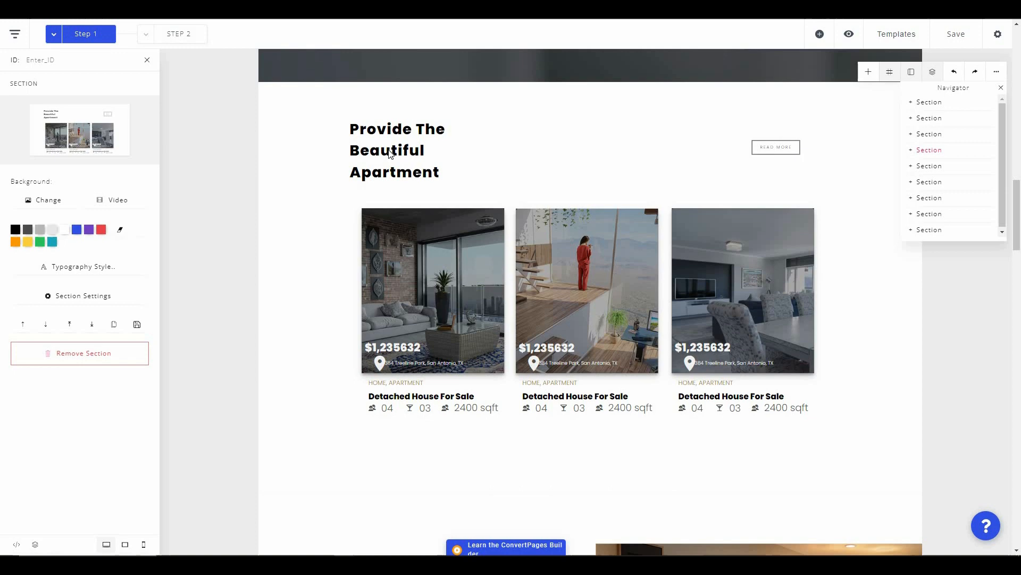
- Inspect the apartment listings' heading, image and section, then zoom the page to fill the editor width
{"action": "left_click", "coordinate": [390, 153]}
{"action": "left_click", "coordinate": [426, 269]}
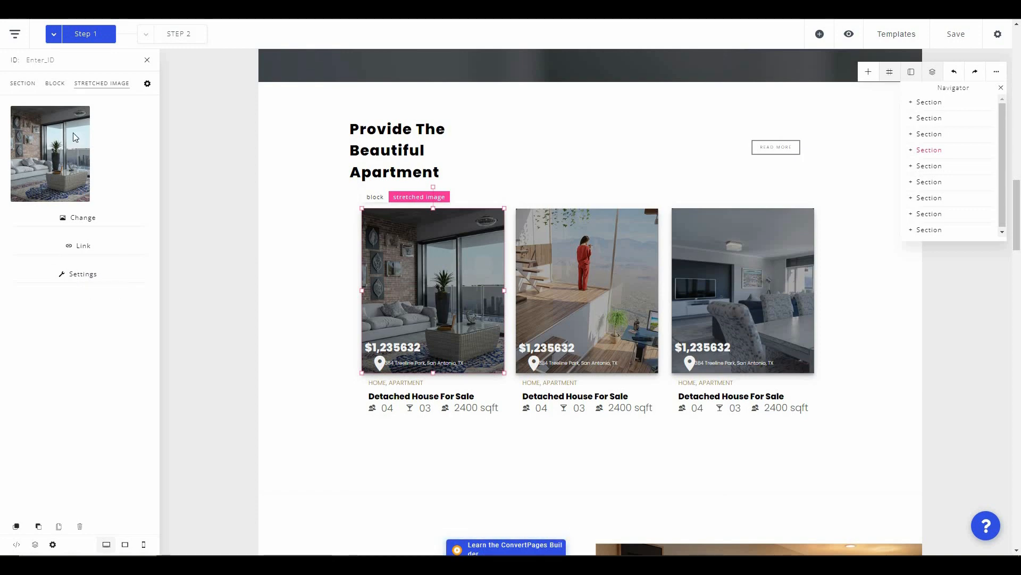
{"action": "left_click", "coordinate": [383, 150]}
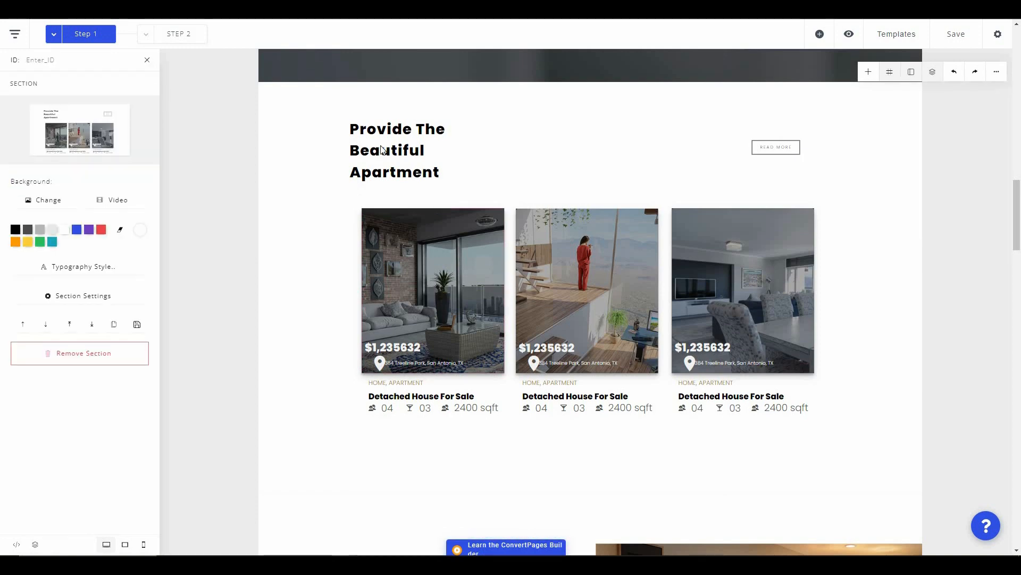
{"action": "left_click", "coordinate": [383, 150]}
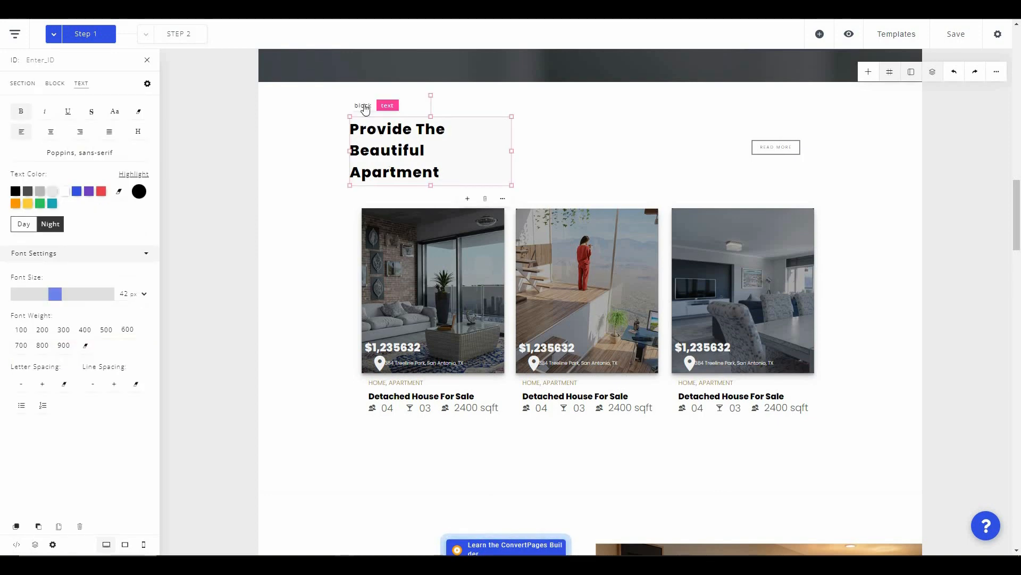
{"action": "left_click", "coordinate": [346, 126]}
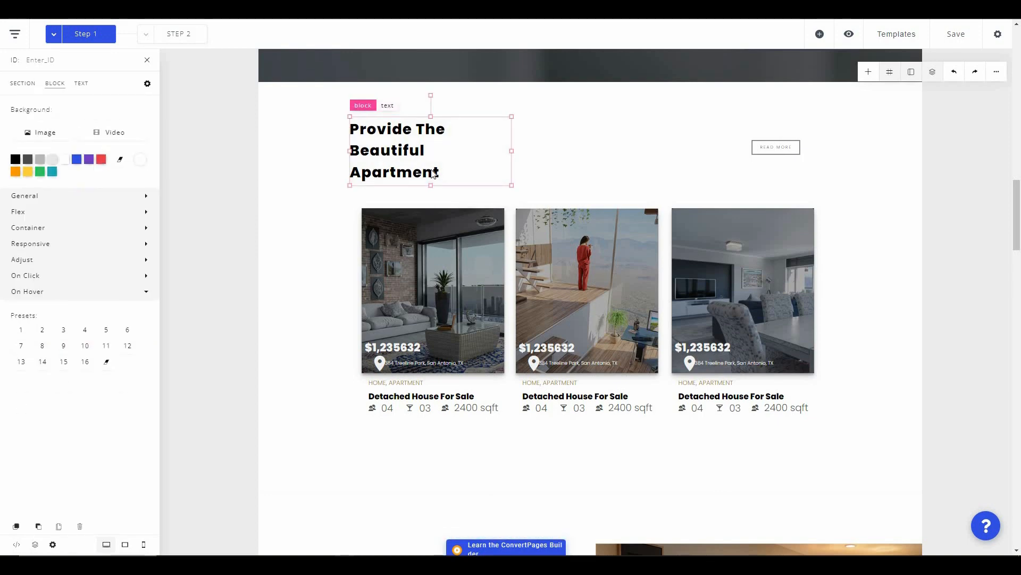
{"action": "left_click", "coordinate": [997, 74]}
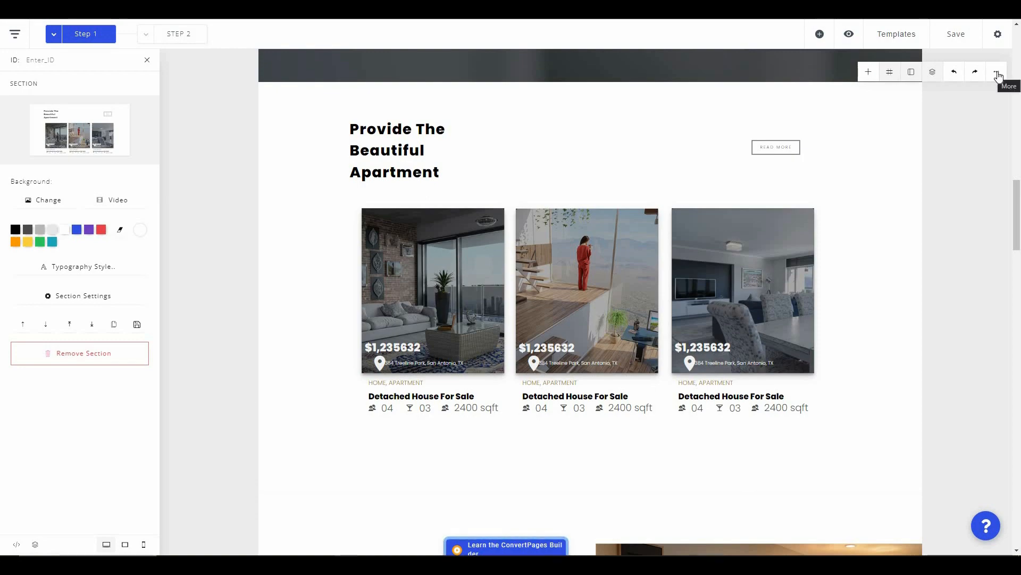
{"action": "left_click", "coordinate": [997, 73]}
{"action": "mouse_move", "coordinate": [980, 134]}
{"action": "left_mouse_down"}
{"action": "mouse_move", "coordinate": [967, 133]}
{"action": "mouse_move", "coordinate": [989, 133]}
{"action": "left_mouse_up"}
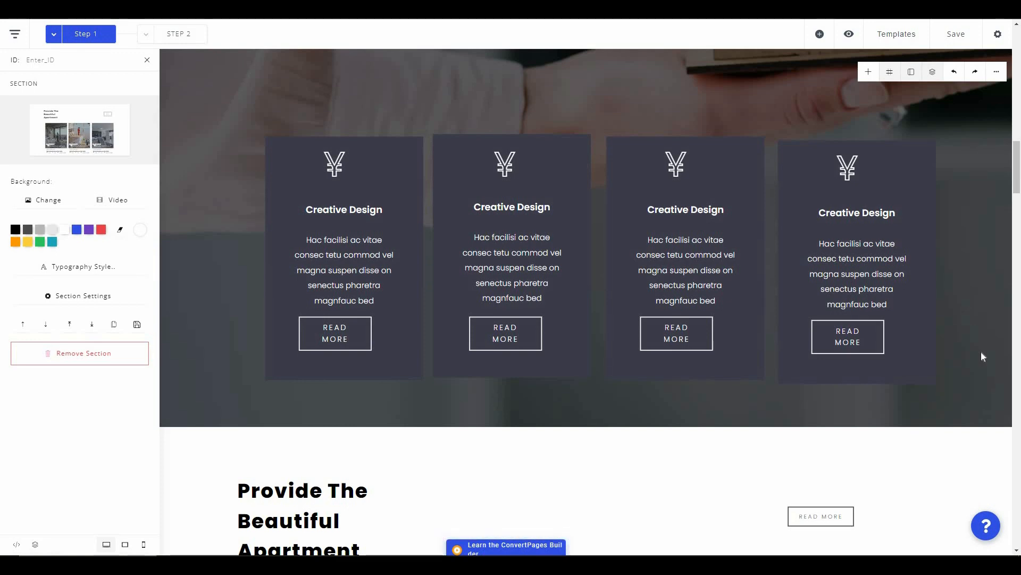
- Save and publish the Step 1 page, then return to Projects and open Project 2's Funnel 2
{"action": "left_click", "coordinate": [950, 38]}
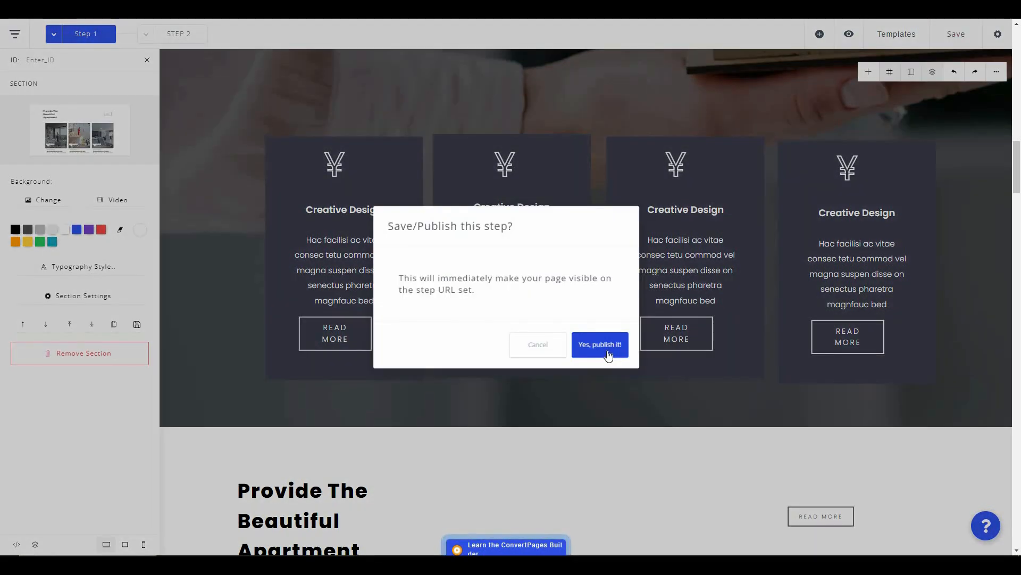
{"action": "left_click", "coordinate": [609, 354]}
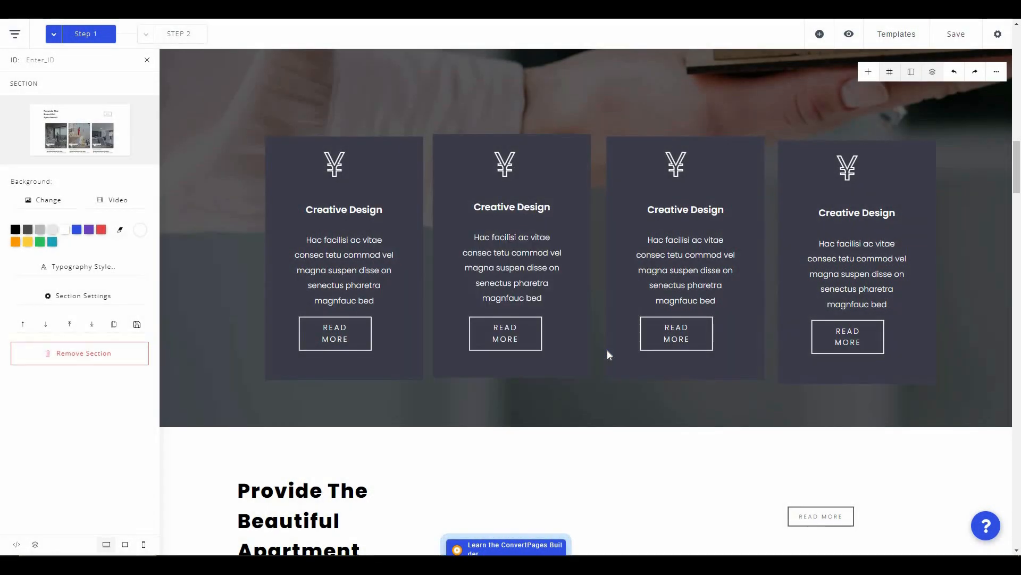
{"action": "left_click", "coordinate": [12, 35]}
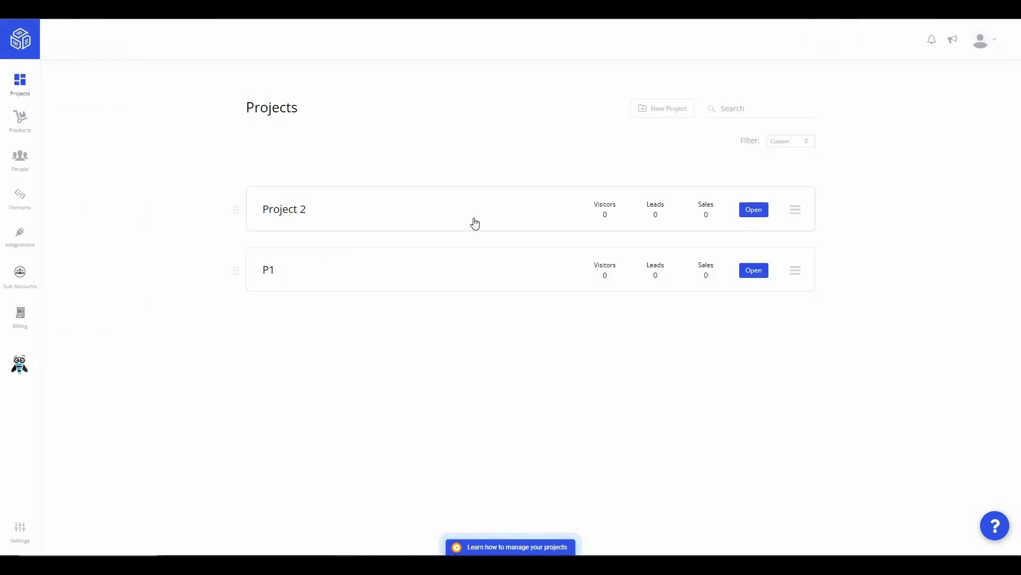
{"action": "left_click", "coordinate": [758, 213]}
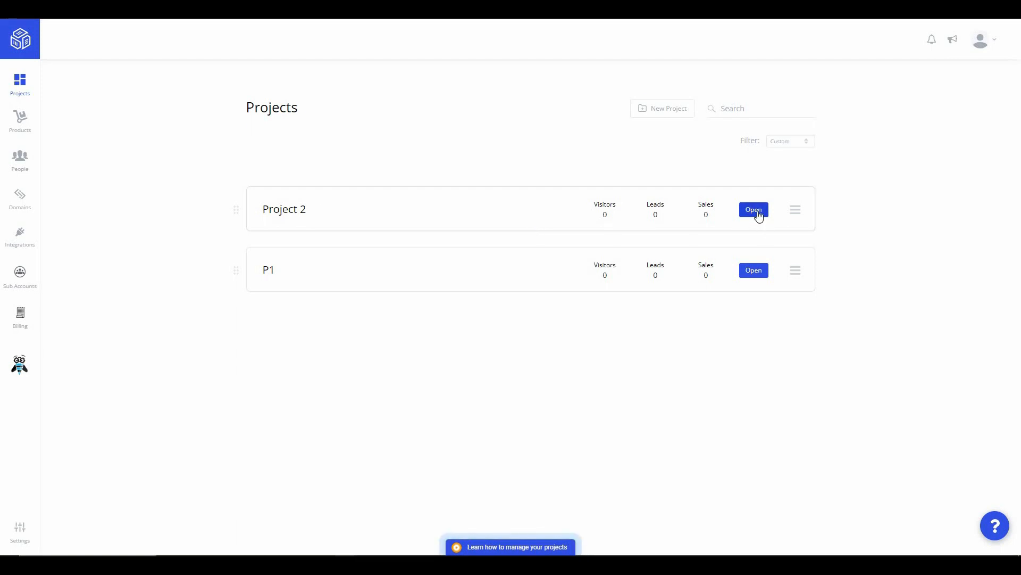
{"action": "left_click", "coordinate": [755, 211]}
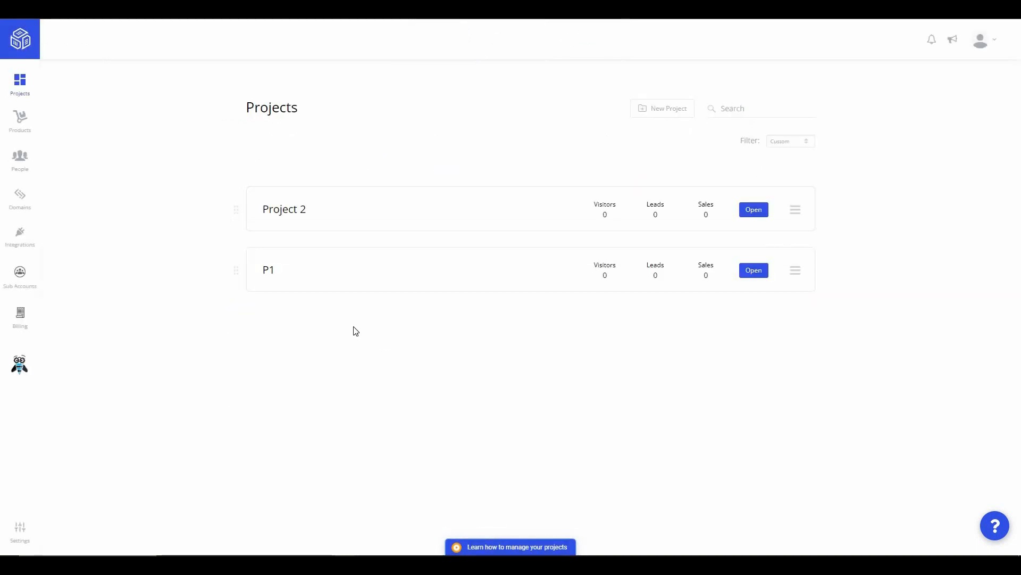
- Start a new product named P1 with display text 'test'
{"action": "left_click", "coordinate": [26, 131]}
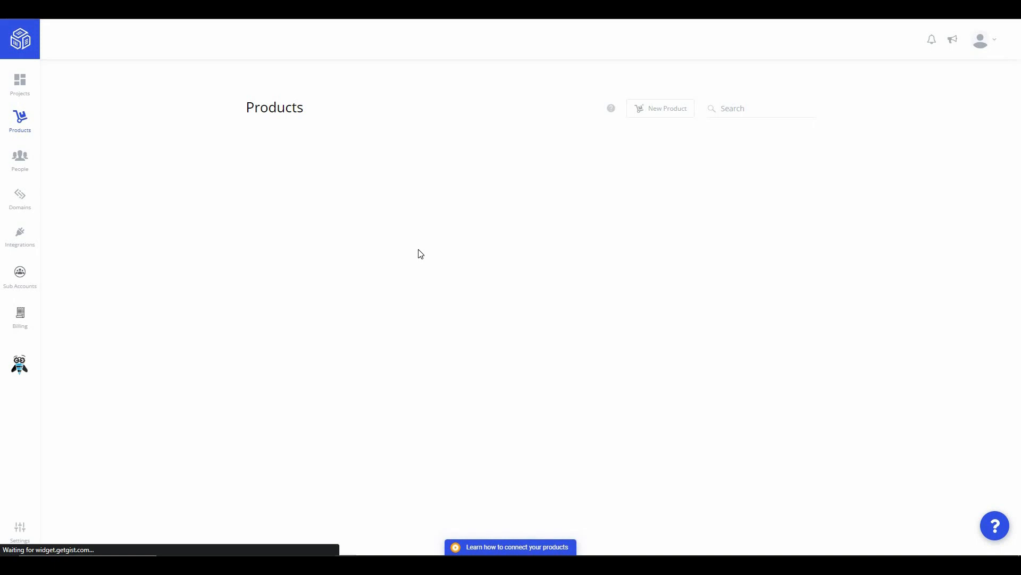
{"action": "left_click", "coordinate": [674, 111]}
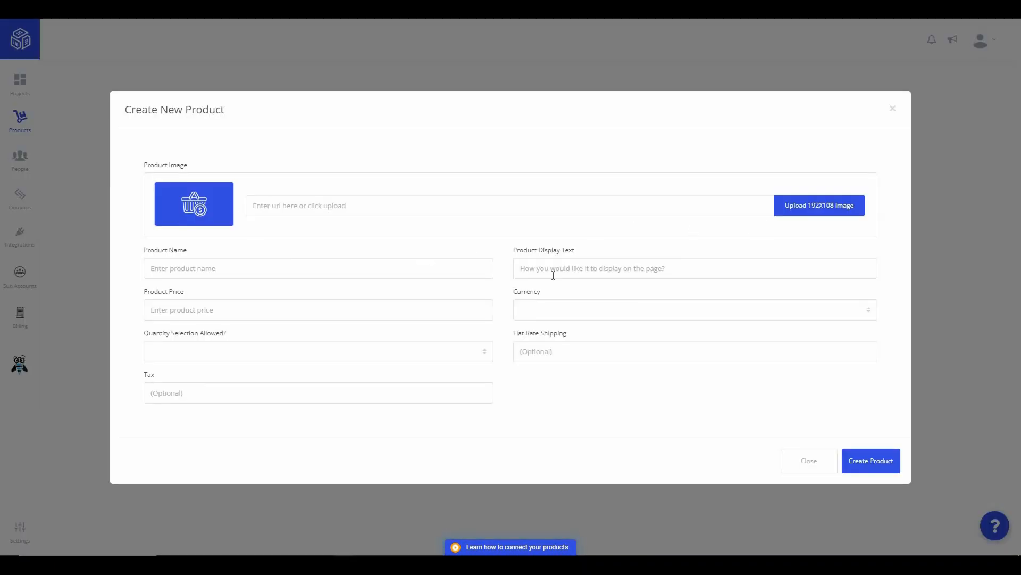
{"action": "left_click", "coordinate": [293, 205]}
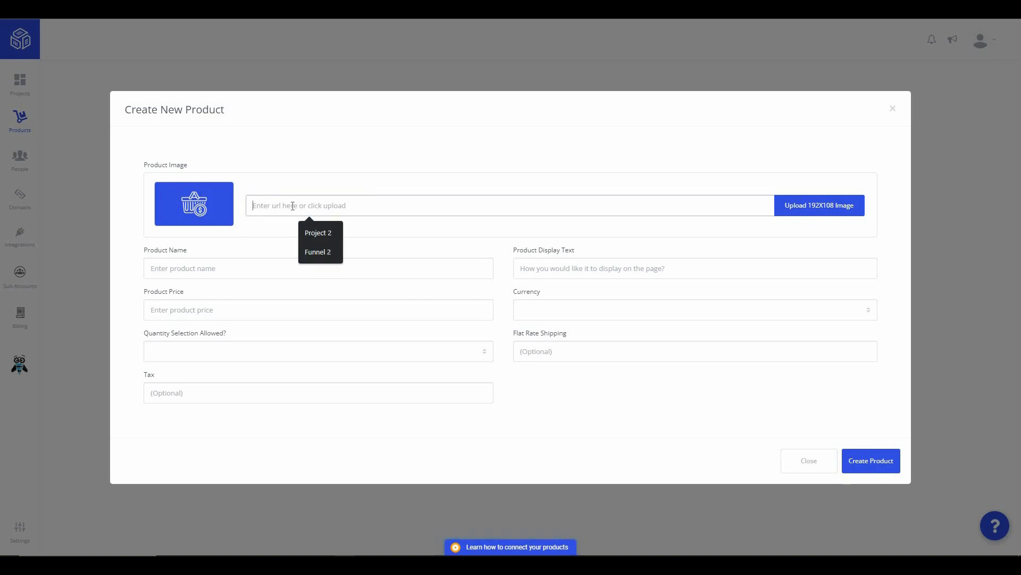
{"action": "left_click", "coordinate": [207, 266]}
{"action": "type", "text": "P1"}
{"action": "key", "text": "Tab"}
{"action": "type", "text": "test"}
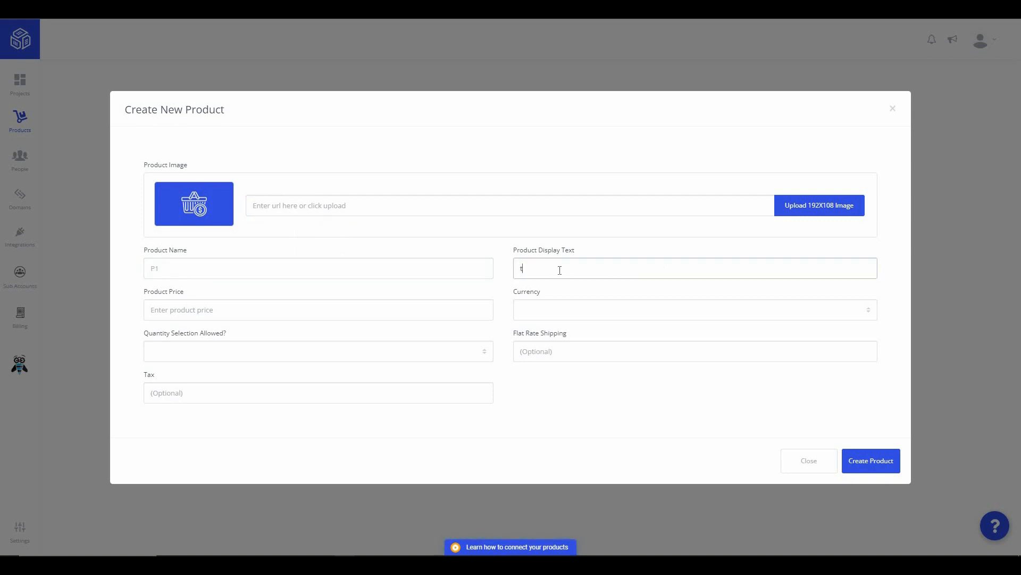
- Set currency to USD, price 10 and quantity selection Yes, then create the product
{"action": "left_click", "coordinate": [557, 310]}
{"action": "key", "text": "Down"}
{"action": "key", "text": "Return"}
{"action": "left_click", "coordinate": [280, 312]}
{"action": "type", "text": "10"}
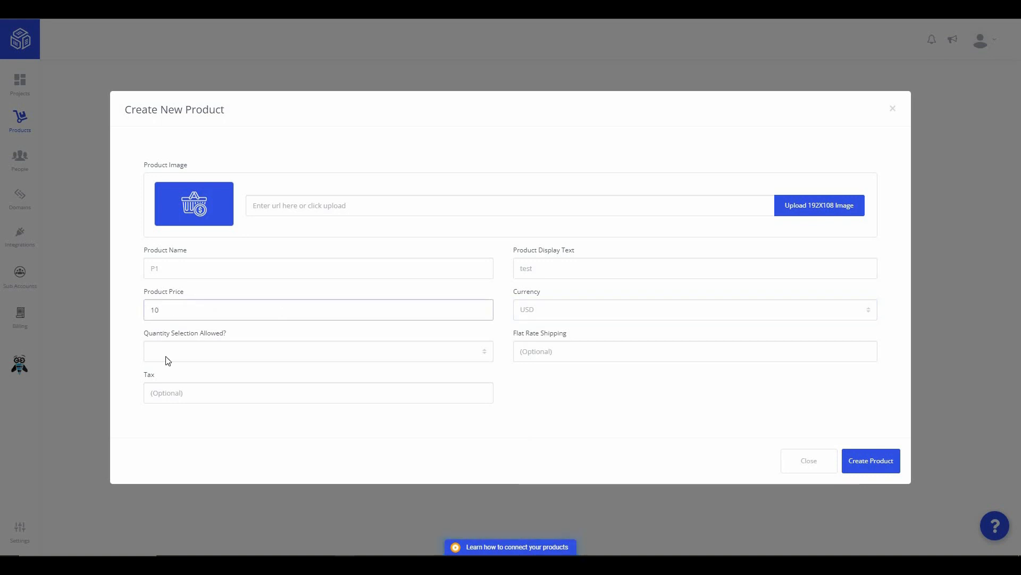
{"action": "left_click", "coordinate": [165, 355]}
{"action": "key", "text": "Return"}
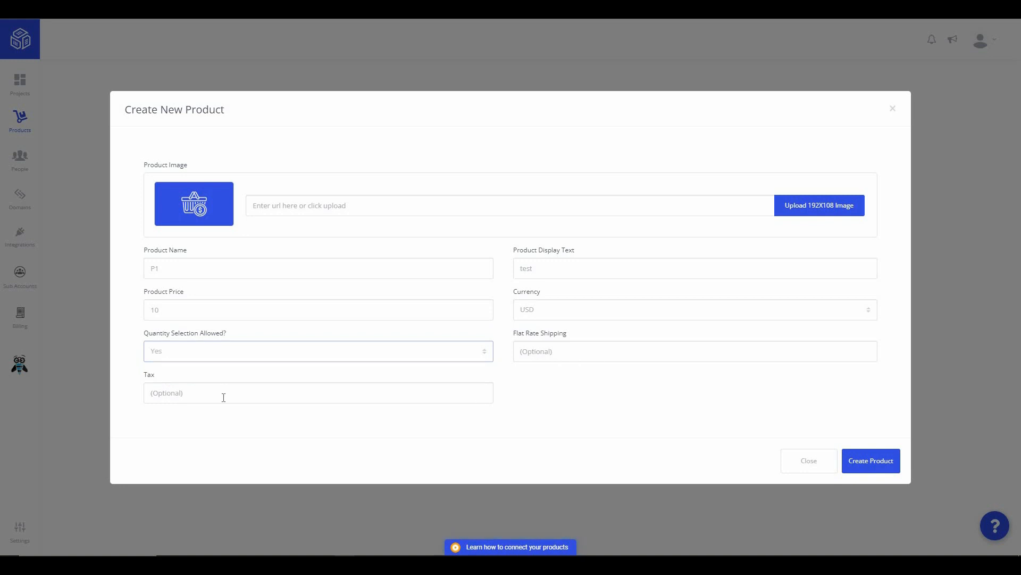
{"action": "left_click", "coordinate": [263, 398]}
{"action": "left_click", "coordinate": [877, 465]}
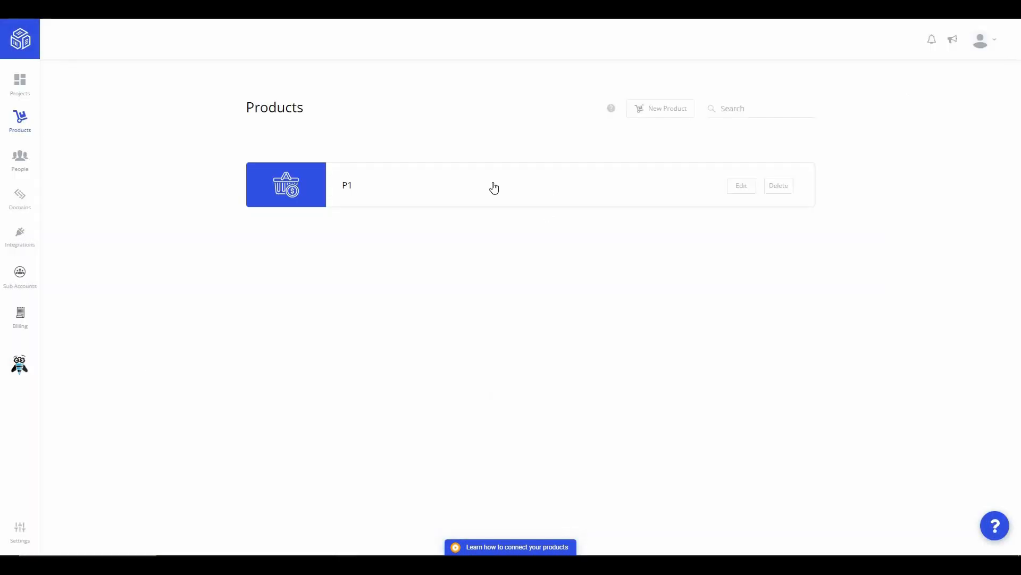
{"action": "left_click", "coordinate": [20, 160]}
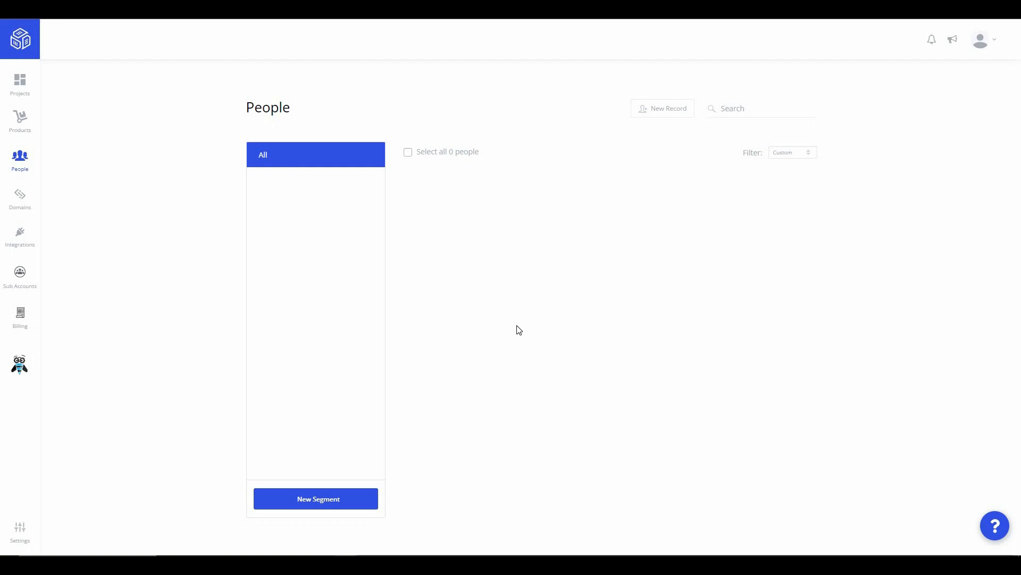
- Start segment S1 with a Lead source filter set to Project 2
{"action": "left_click", "coordinate": [318, 499]}
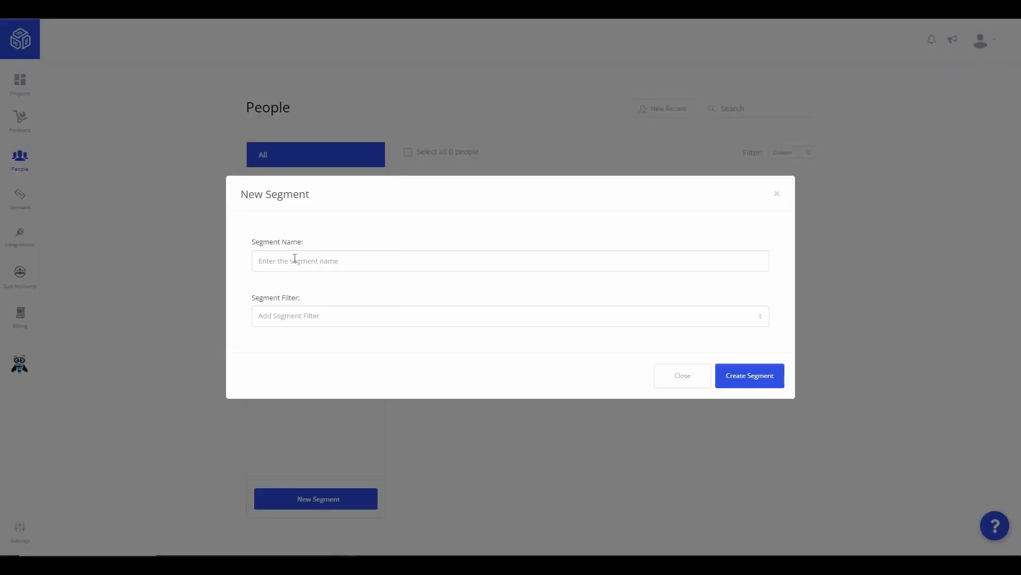
{"action": "left_click", "coordinate": [294, 261]}
{"action": "type", "text": "S1"}
{"action": "left_click", "coordinate": [315, 319]}
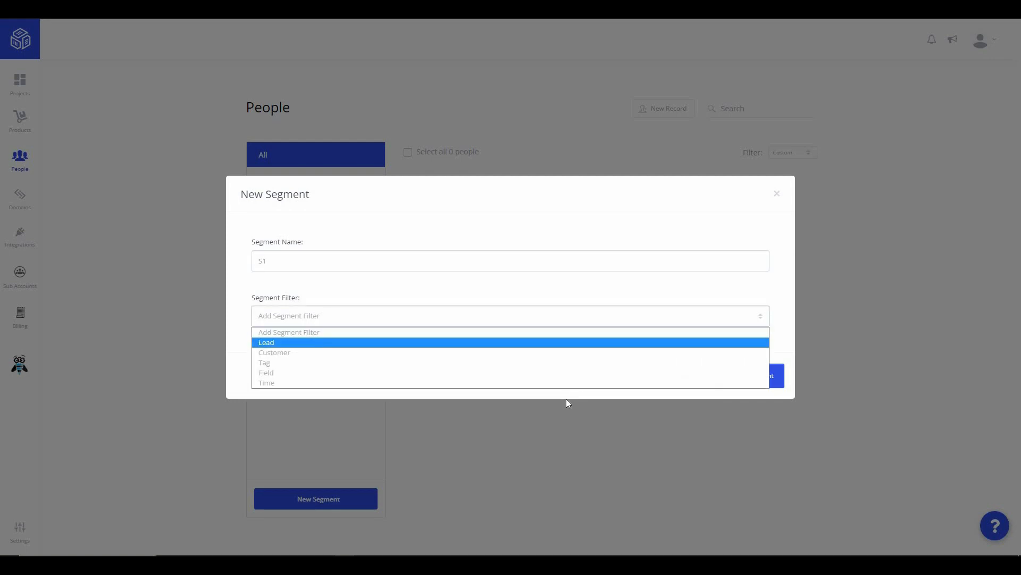
{"action": "left_click", "coordinate": [282, 342]}
{"action": "left_click", "coordinate": [294, 306]}
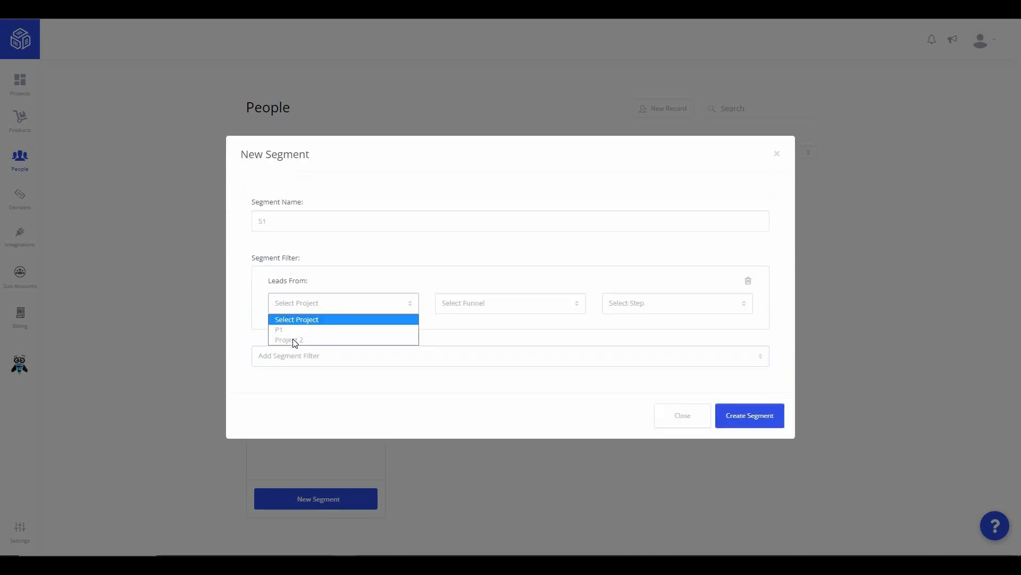
{"action": "left_click", "coordinate": [293, 339]}
- Narrow the lead filter to Funnel 2 and Step 1, then create segment S1
{"action": "left_click", "coordinate": [479, 303]}
{"action": "left_click", "coordinate": [468, 328]}
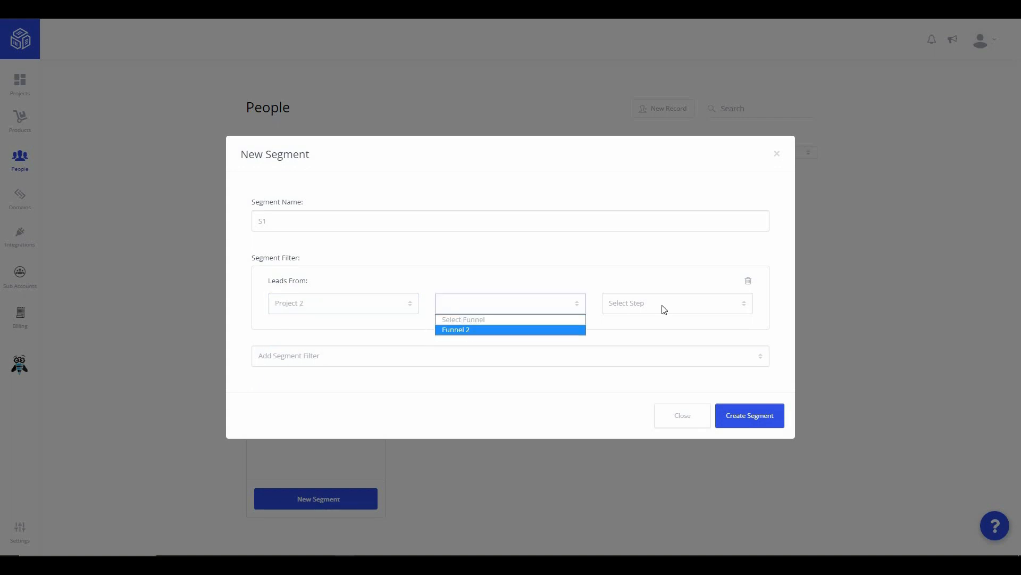
{"action": "left_click", "coordinate": [641, 304]}
{"action": "left_click", "coordinate": [625, 329]}
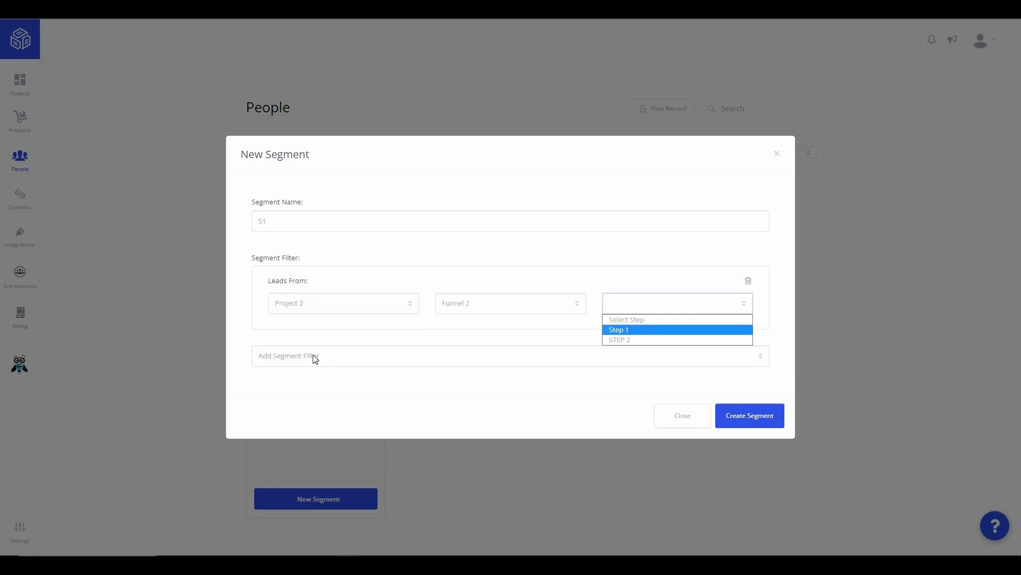
{"action": "left_click", "coordinate": [316, 356]}
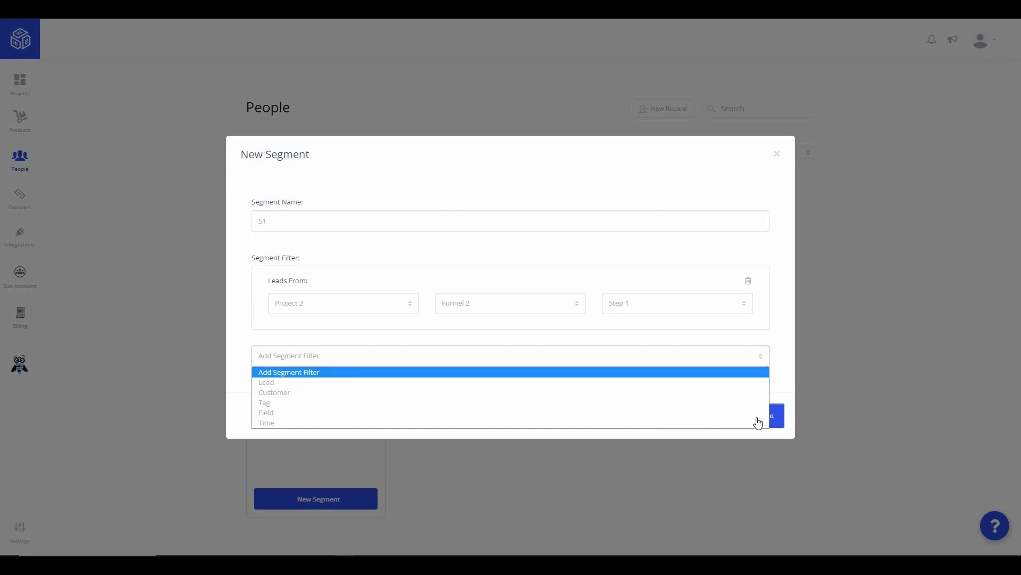
{"action": "left_click", "coordinate": [757, 420]}
{"action": "left_click", "coordinate": [757, 420]}
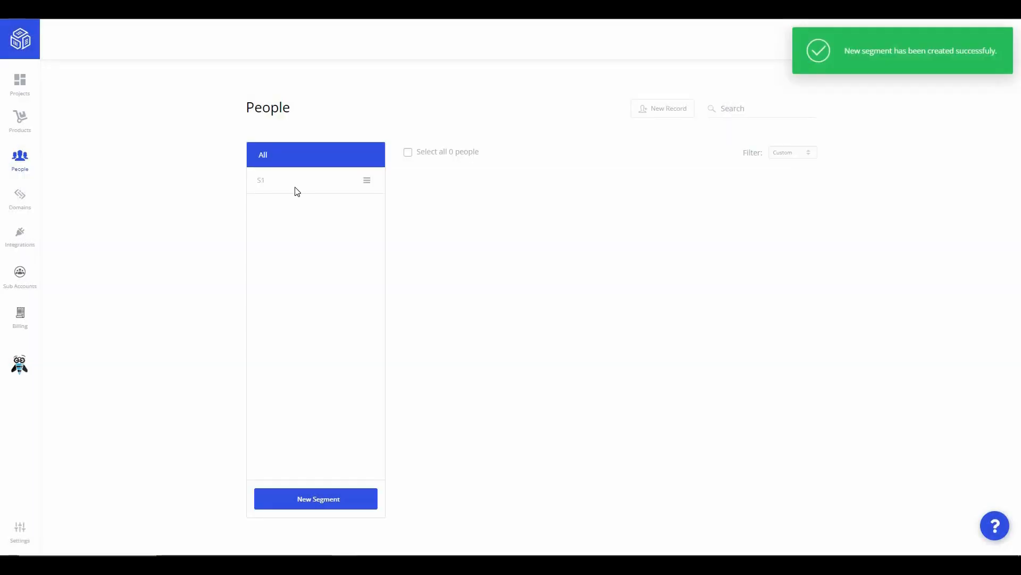
- Preview the New Record form's custom fields, then close it without saving
{"action": "left_click", "coordinate": [669, 115]}
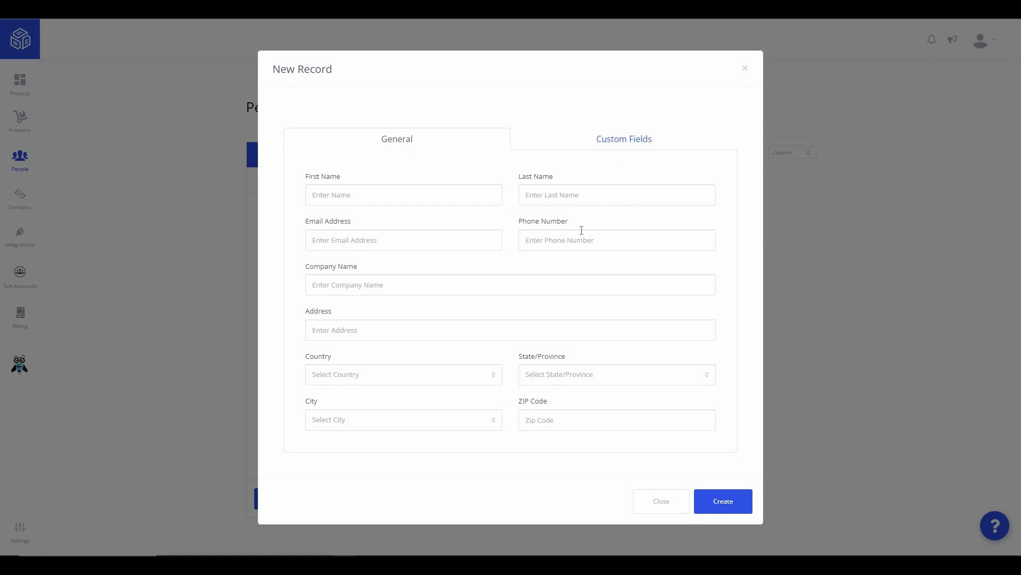
{"action": "left_click", "coordinate": [618, 146]}
{"action": "left_click", "coordinate": [650, 503]}
{"action": "left_click", "coordinate": [24, 209]}
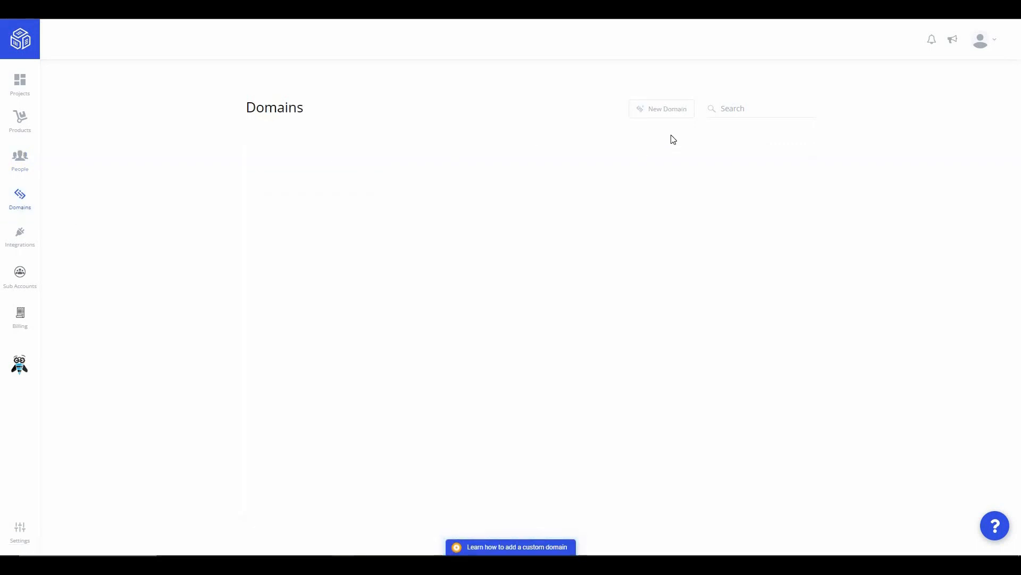
- Preview the Connect New Domain guide and the custom-domain tutorial panel, then close both
{"action": "left_click", "coordinate": [685, 112]}
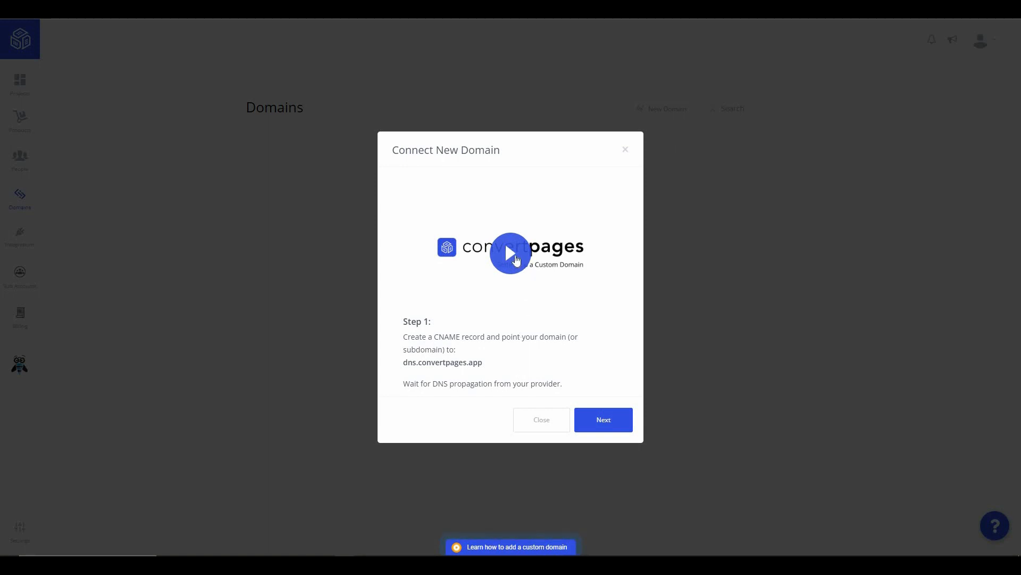
{"action": "left_click", "coordinate": [626, 151]}
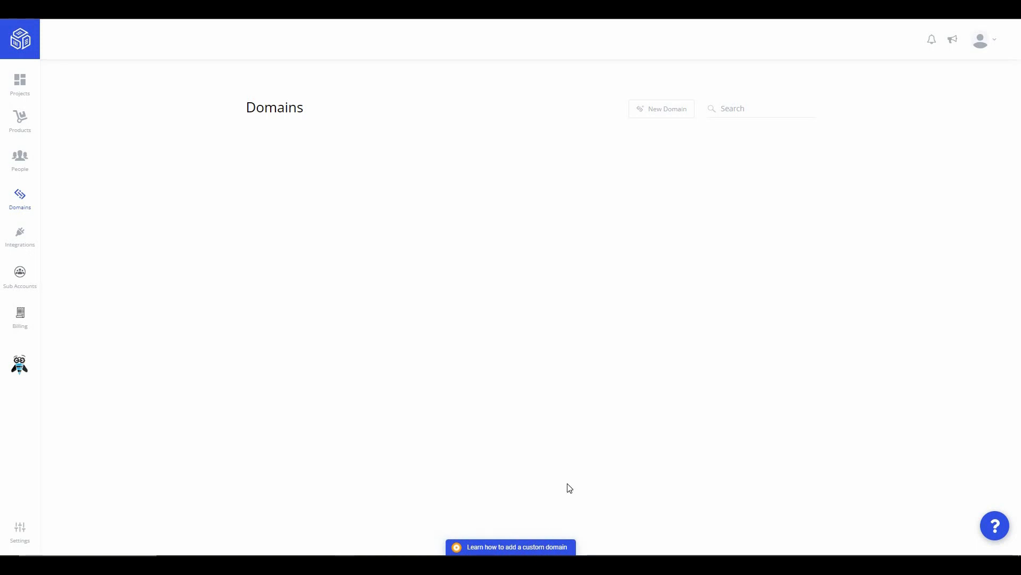
{"action": "left_click", "coordinate": [479, 547]}
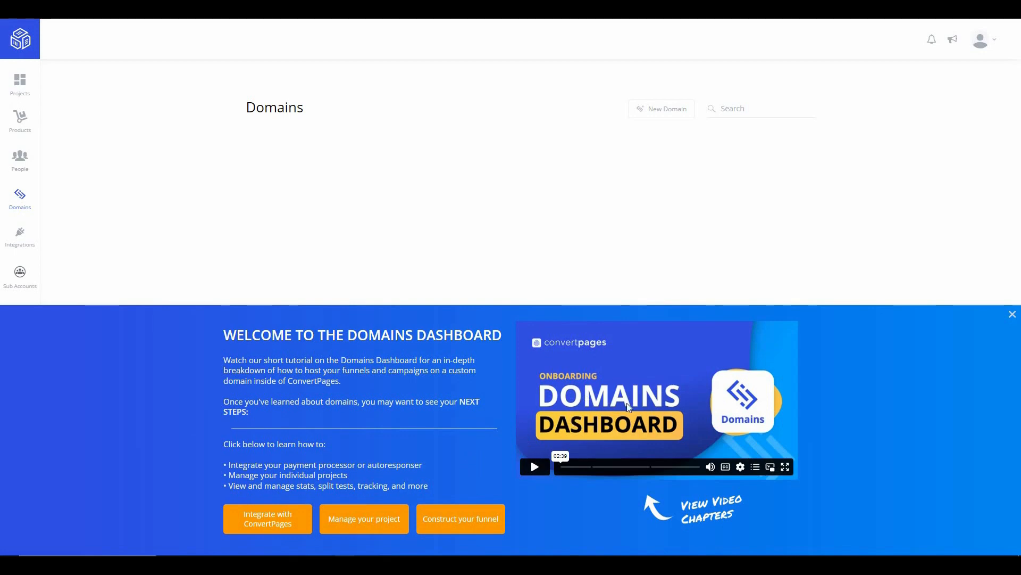
{"action": "left_click", "coordinate": [1013, 314]}
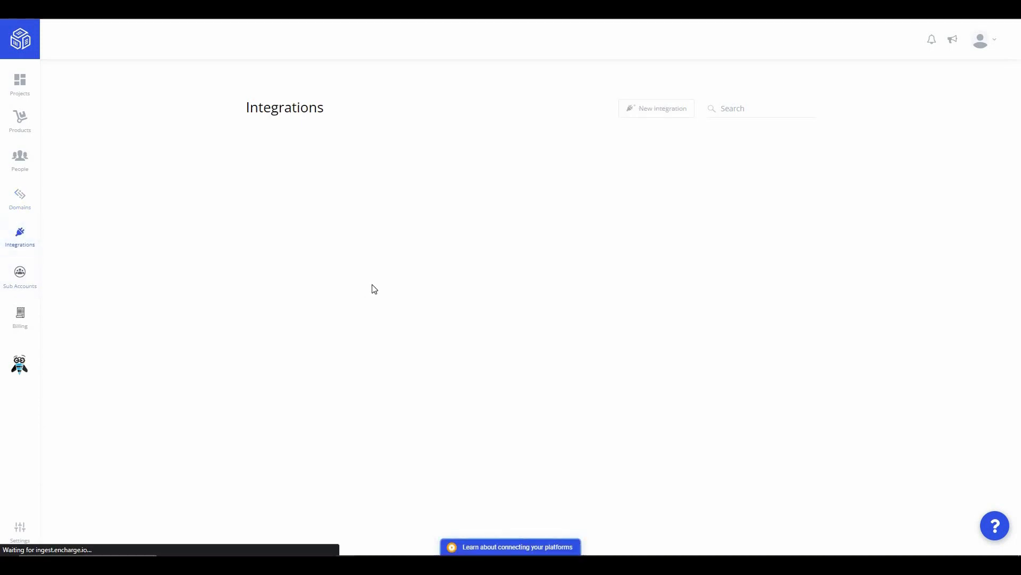
- Start a new integration and browse the list of available integration services
{"action": "left_click", "coordinate": [671, 114]}
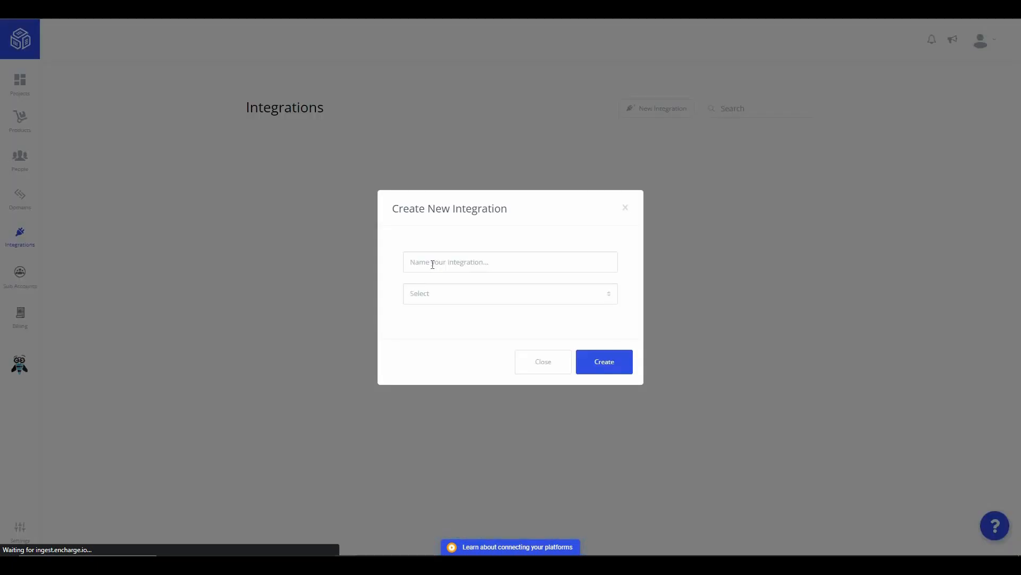
{"action": "left_click", "coordinate": [432, 264]}
{"action": "left_click", "coordinate": [426, 297]}
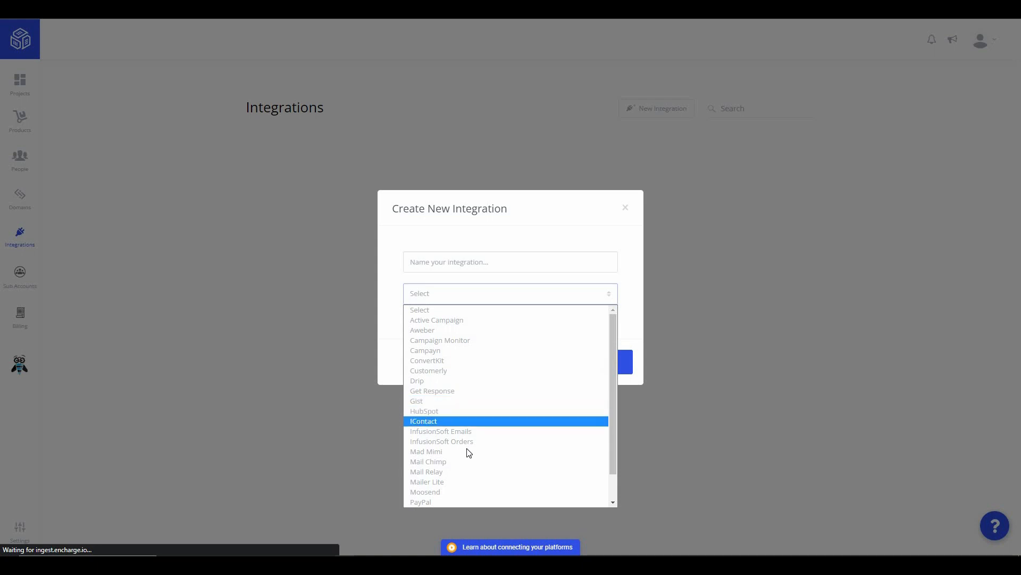
{"action": "scroll", "coordinate": [459, 489], "scroll_direction": "down", "scroll_amount": 1}
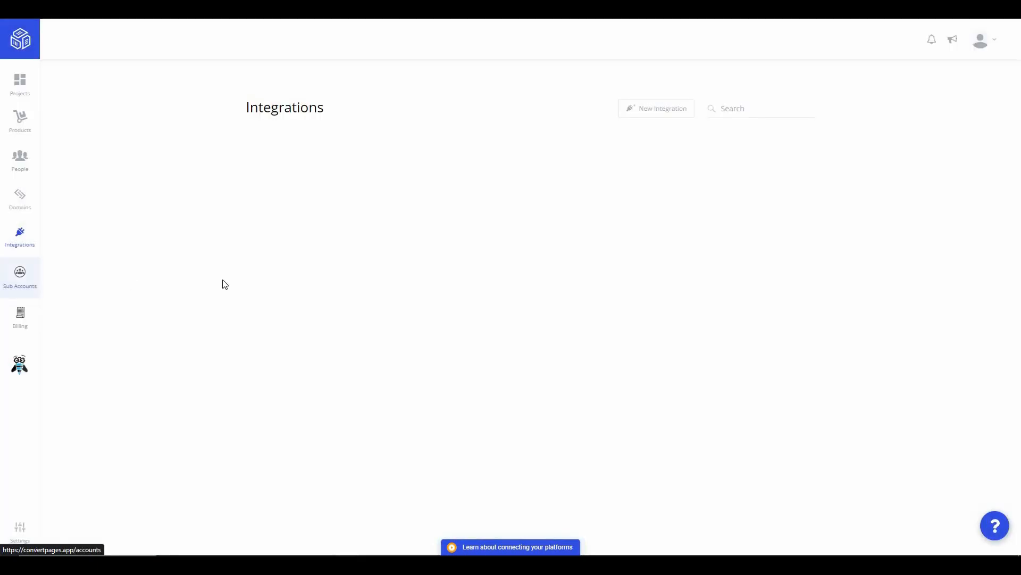
- Open the New Sub Account form and close it without creating one
{"action": "left_click", "coordinate": [659, 109]}
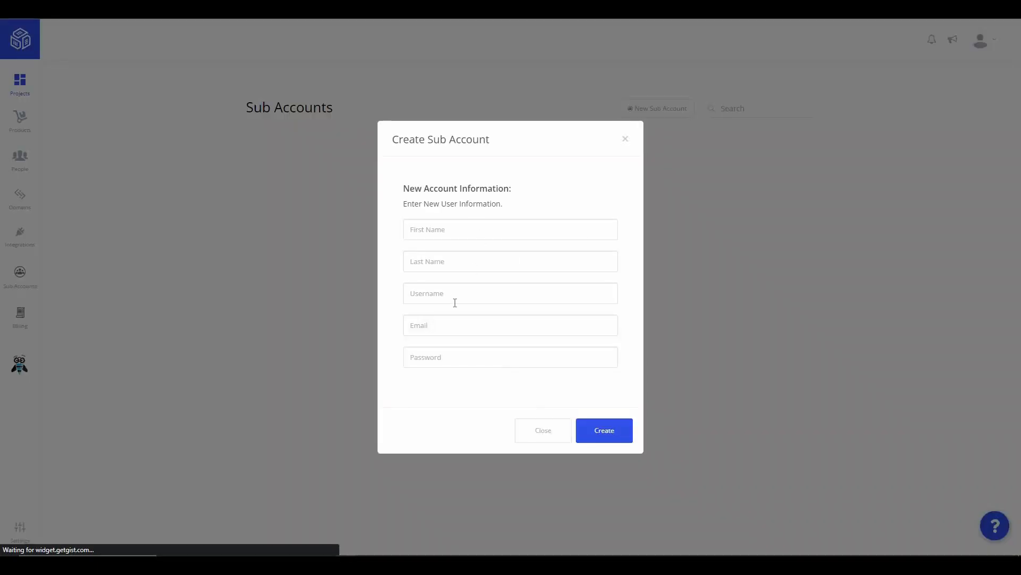
{"action": "left_click", "coordinate": [530, 431]}
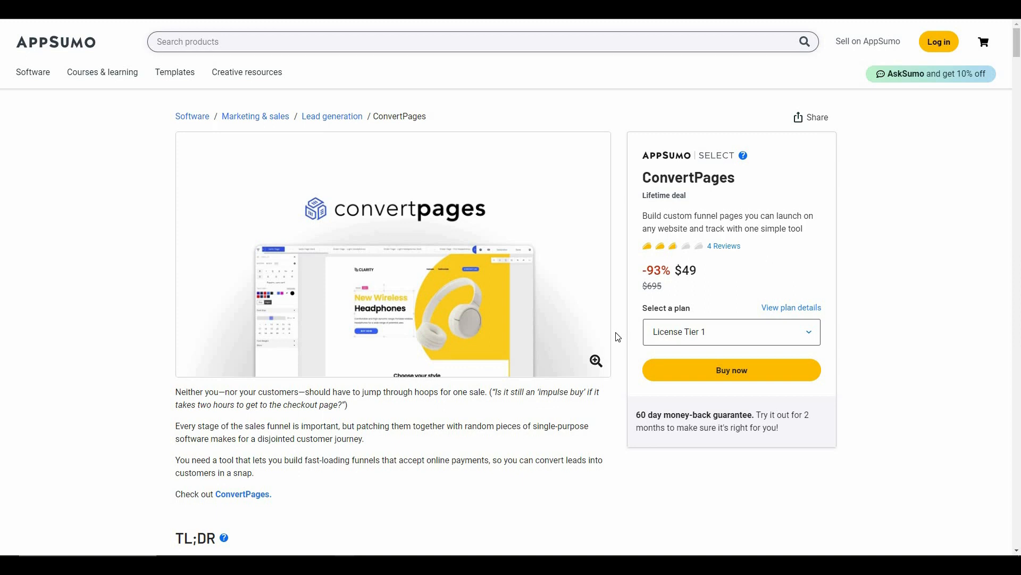
{"action": "scroll", "coordinate": [619, 336], "scroll_direction": "down", "scroll_amount": 20}
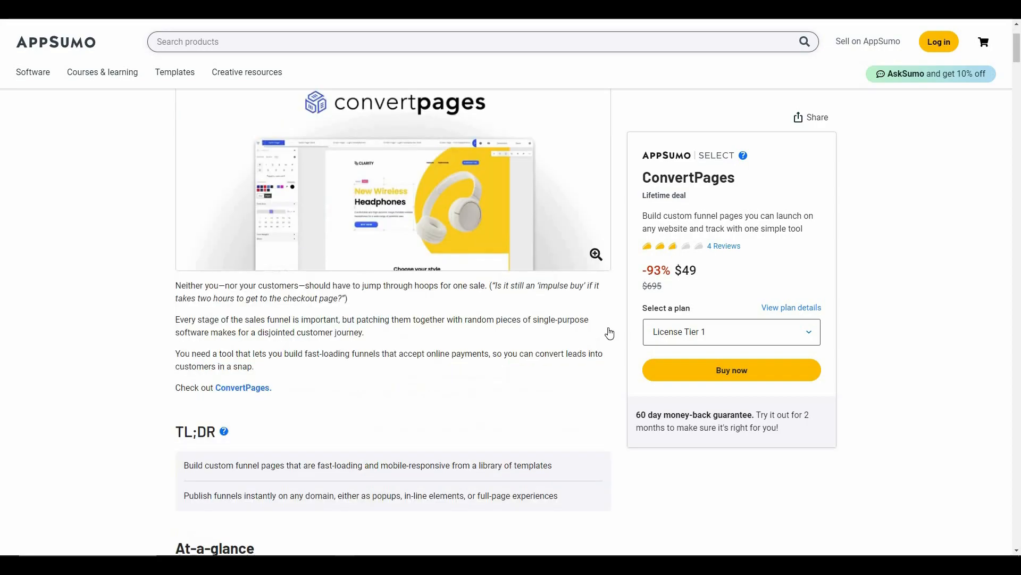
{"action": "scroll", "coordinate": [607, 340], "scroll_direction": "down", "scroll_amount": 20}
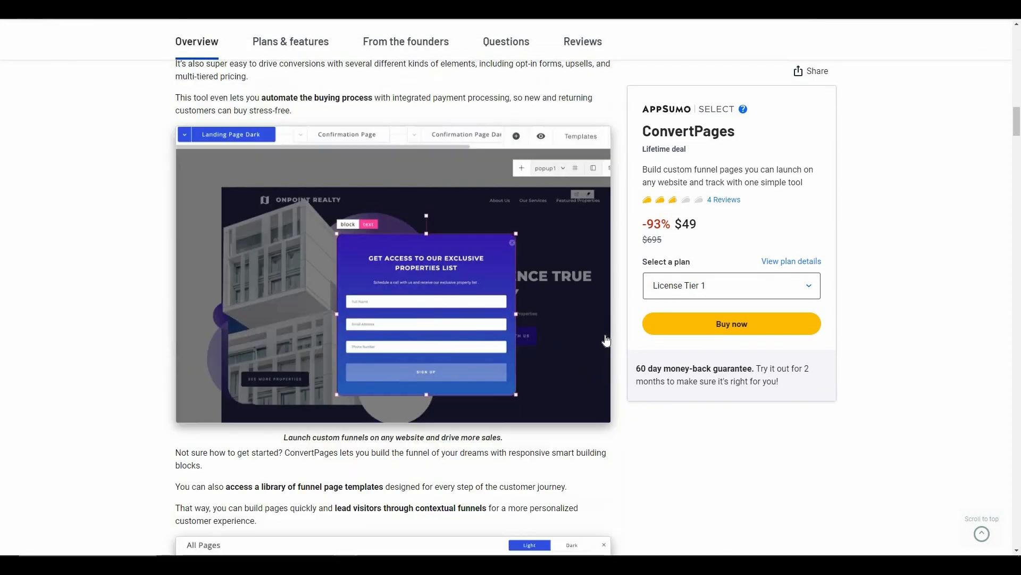
{"action": "scroll", "coordinate": [607, 339], "scroll_direction": "down", "scroll_amount": 15}
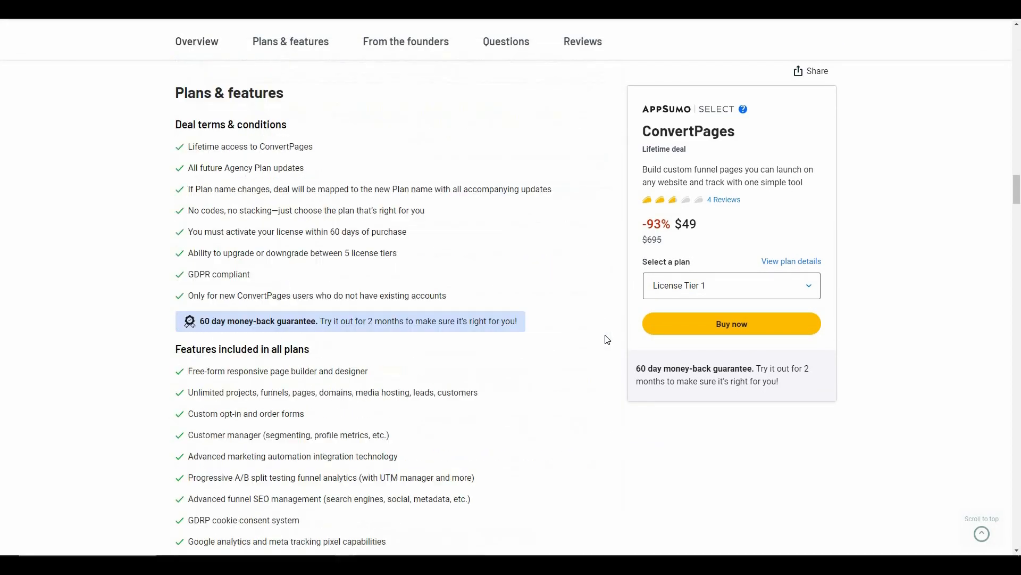
{"action": "scroll", "coordinate": [230, 220], "scroll_direction": "up", "scroll_amount": 3}
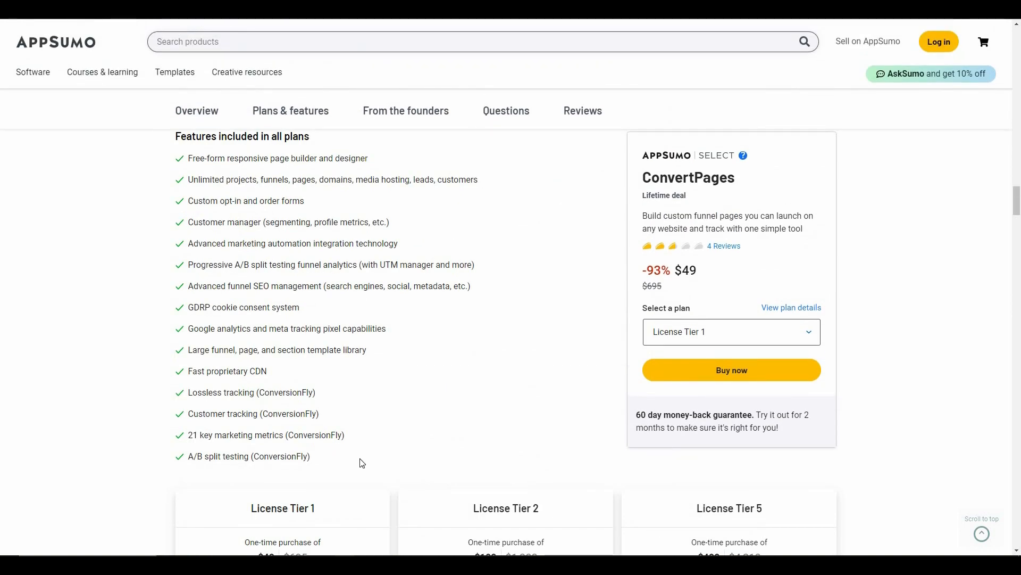
{"action": "scroll", "coordinate": [358, 465], "scroll_direction": "down", "scroll_amount": 4}
{"action": "left_click", "coordinate": [687, 515]}
{"action": "left_click", "coordinate": [804, 462]}
{"action": "scroll", "coordinate": [623, 413], "scroll_direction": "up", "scroll_amount": 5}
{"action": "scroll", "coordinate": [621, 413], "scroll_direction": "up", "scroll_amount": 12}
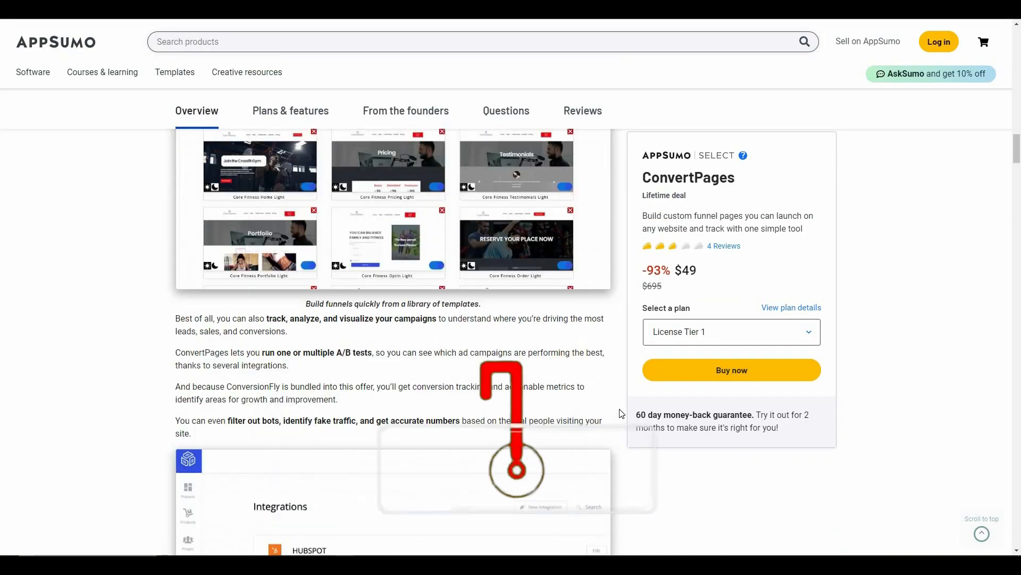
{"action": "scroll", "coordinate": [621, 413], "scroll_direction": "up", "scroll_amount": 10}
{"action": "scroll", "coordinate": [622, 414], "scroll_direction": "up", "scroll_amount": 10}
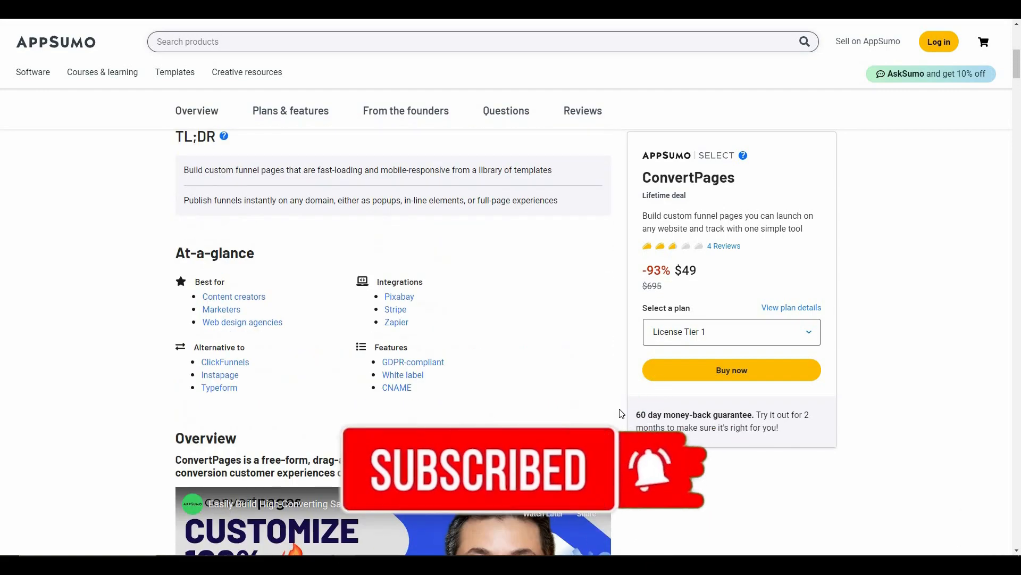
{"action": "scroll", "coordinate": [621, 413], "scroll_direction": "up", "scroll_amount": 7}
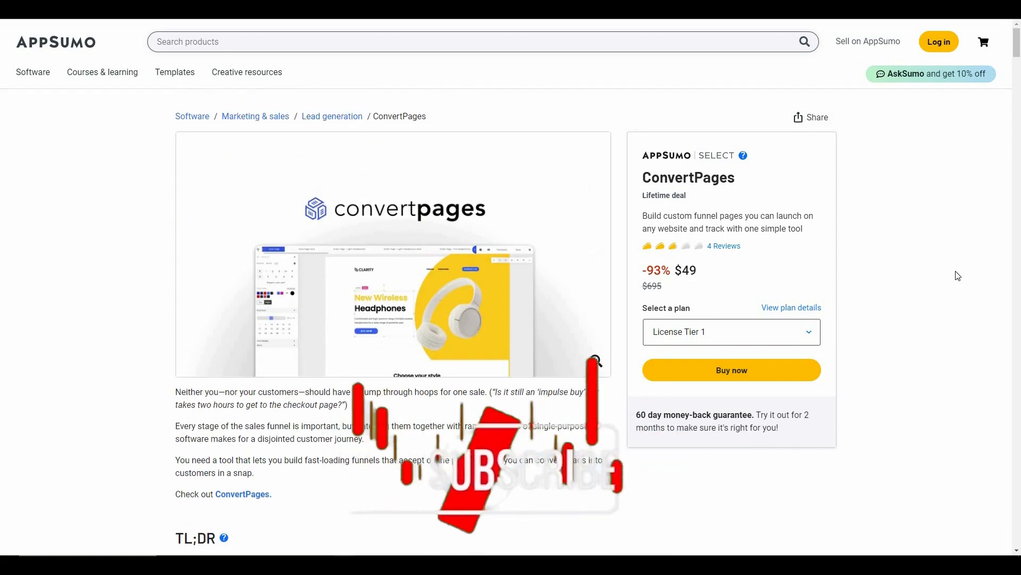